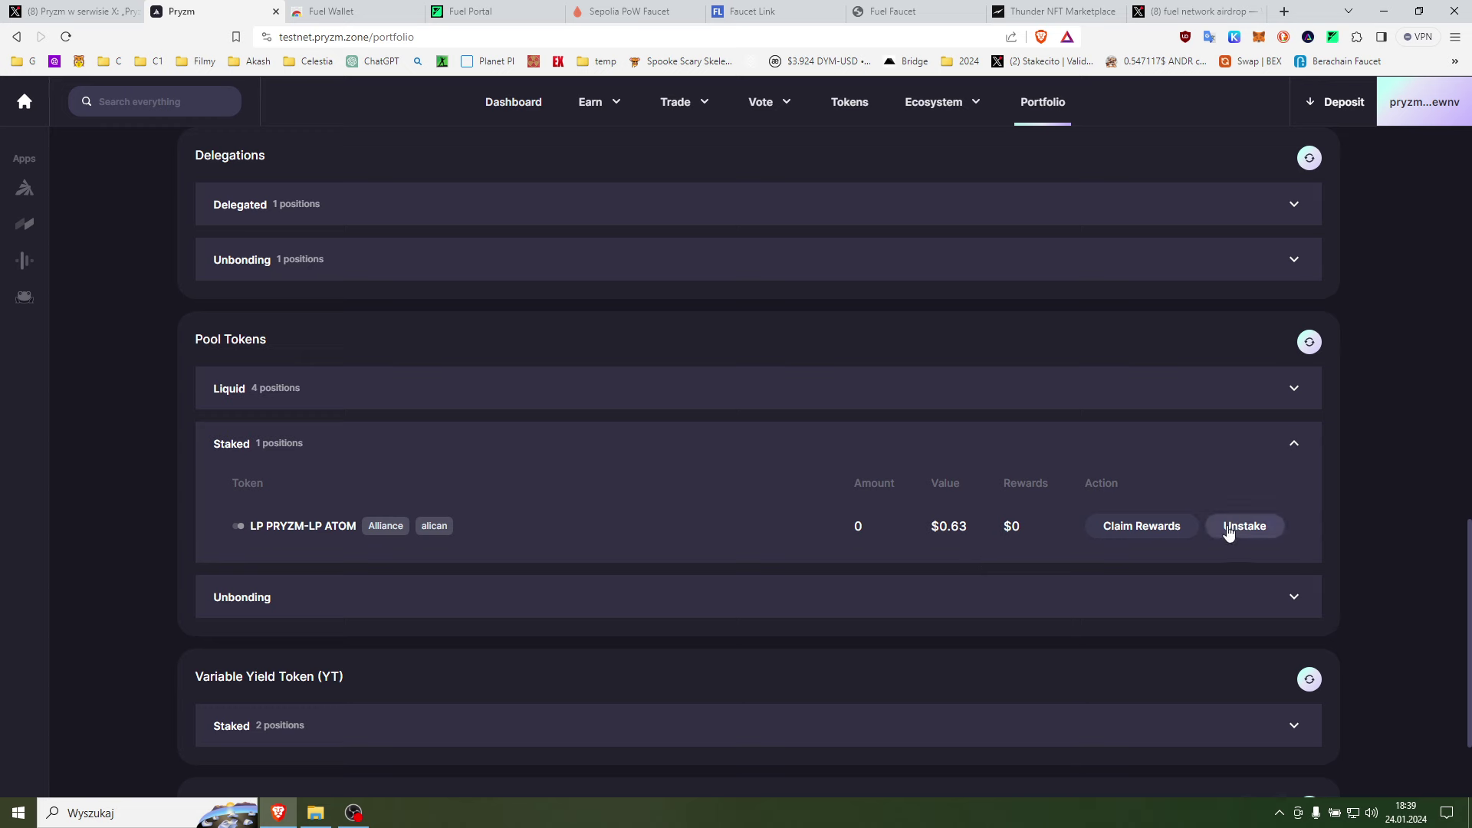
- Collapse the staked pool tokens in the portfolio and open the Swap page from the dashboard
click(1248, 453)
scroll(880, 270, up, 15)
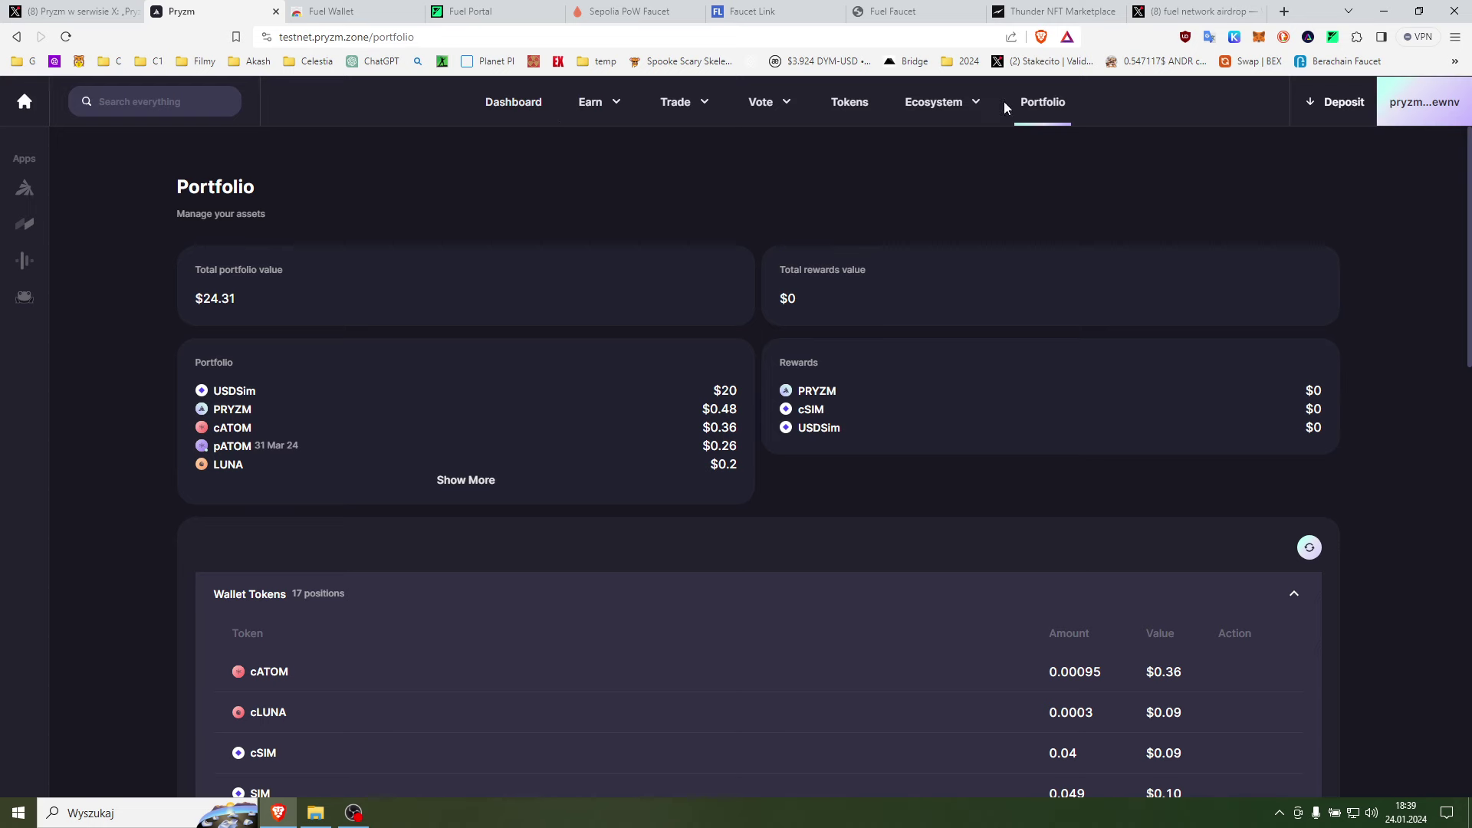
click(512, 104)
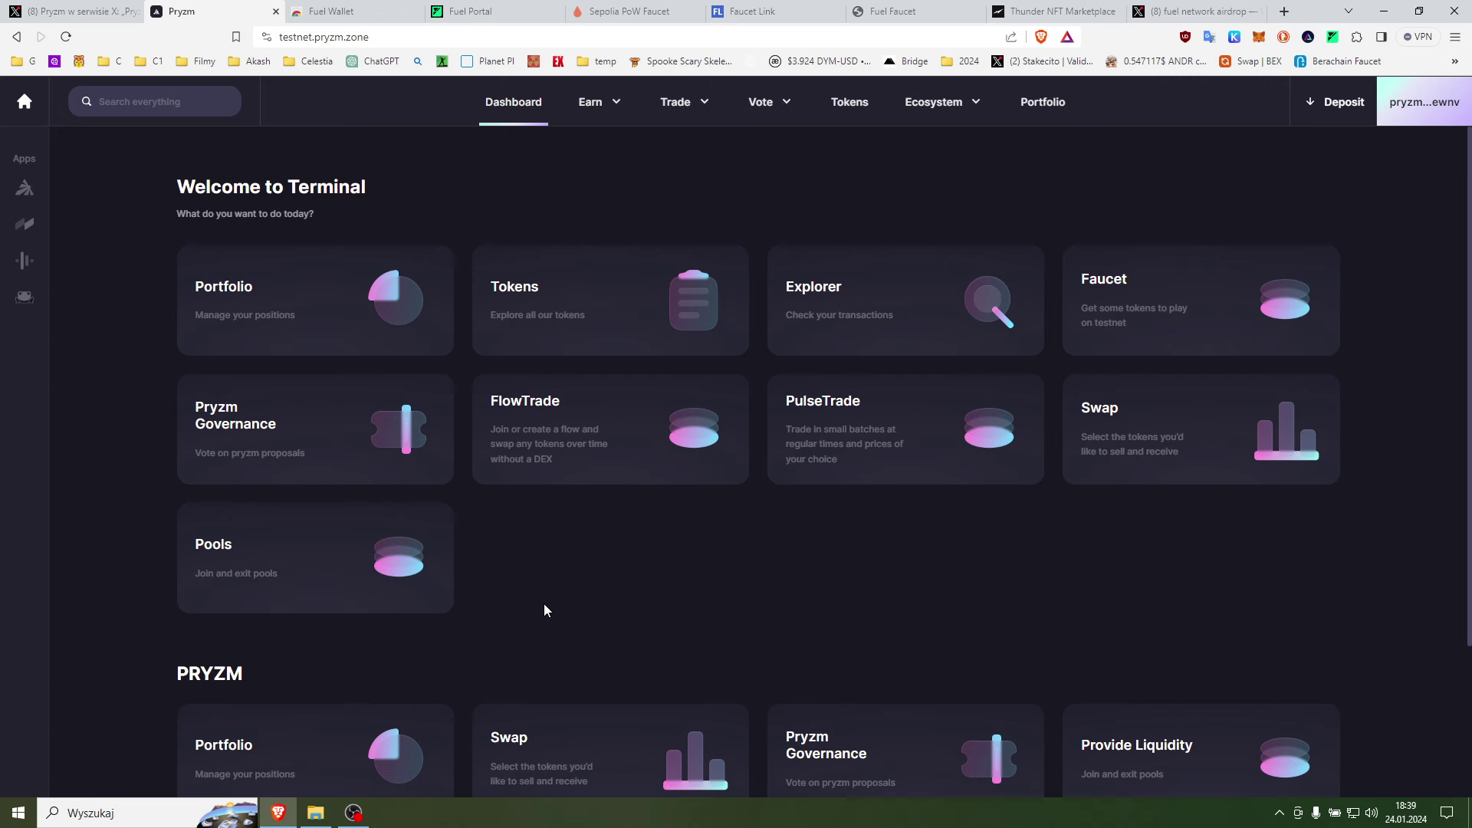
scroll(601, 549, down, 3)
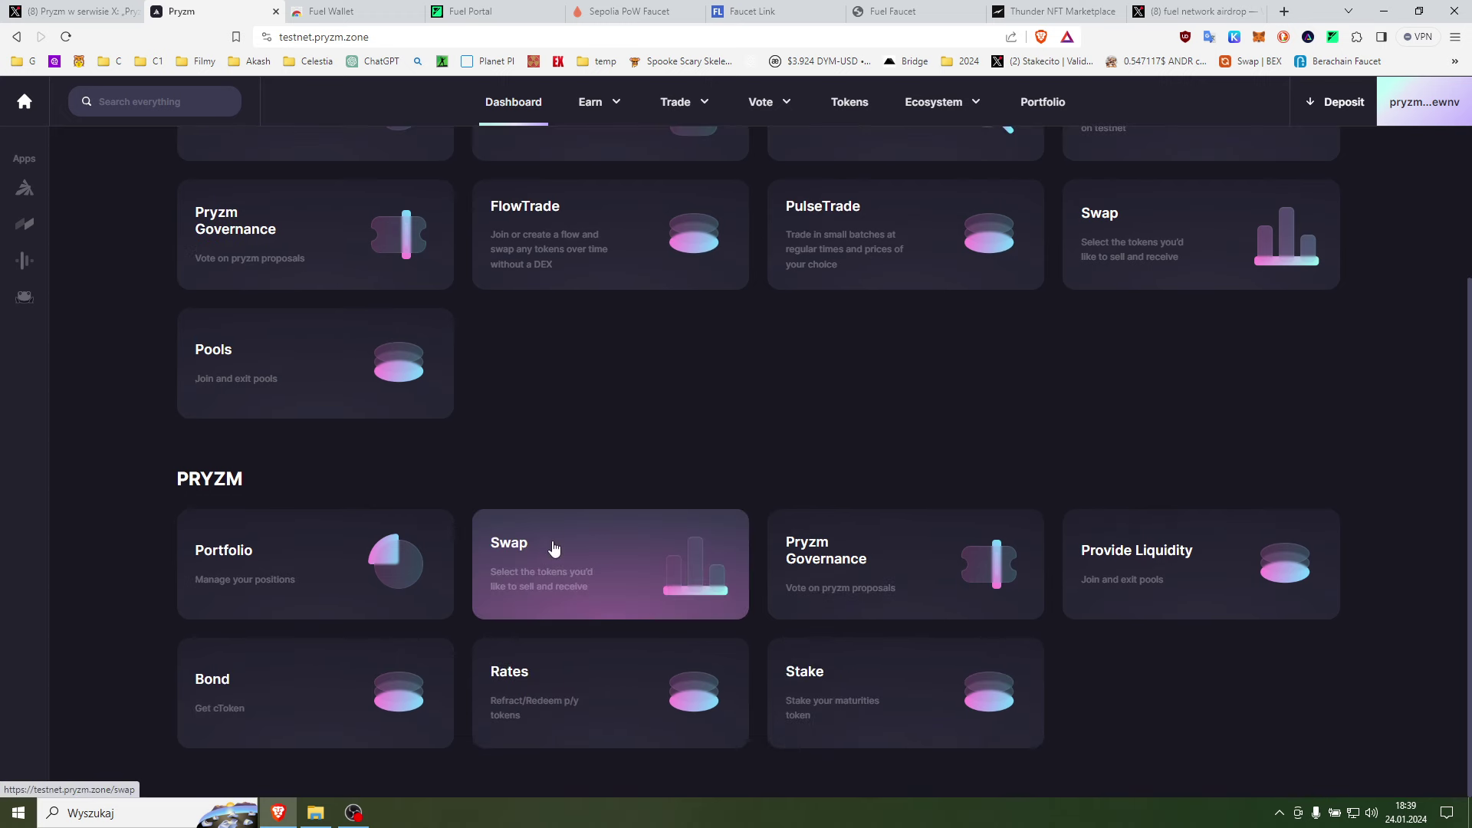
click(555, 563)
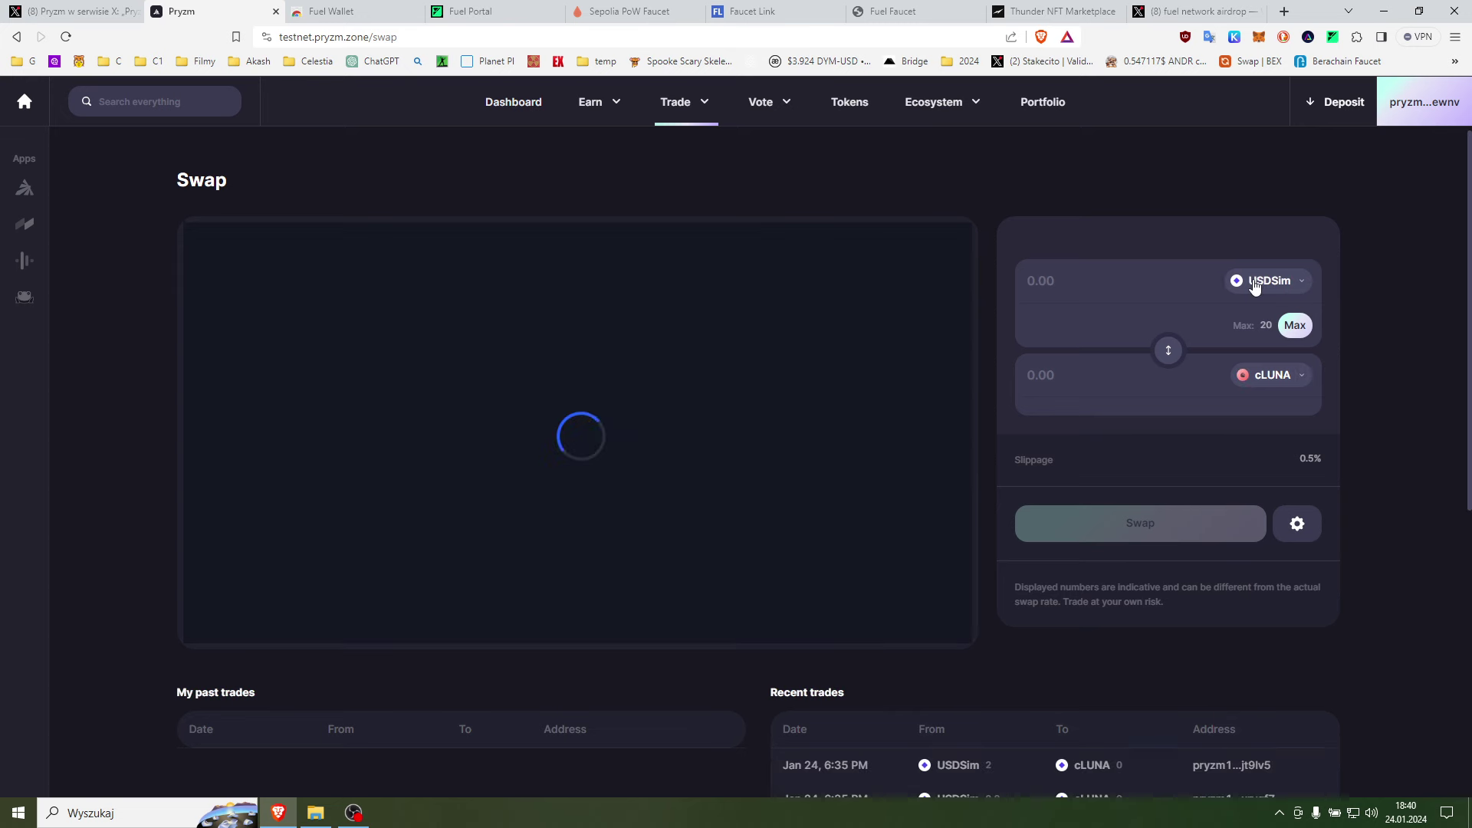
- Choose PRYZM as the token to swap from and filter the tokens to receive by "atom", leaving that selection unchosen
click(1255, 282)
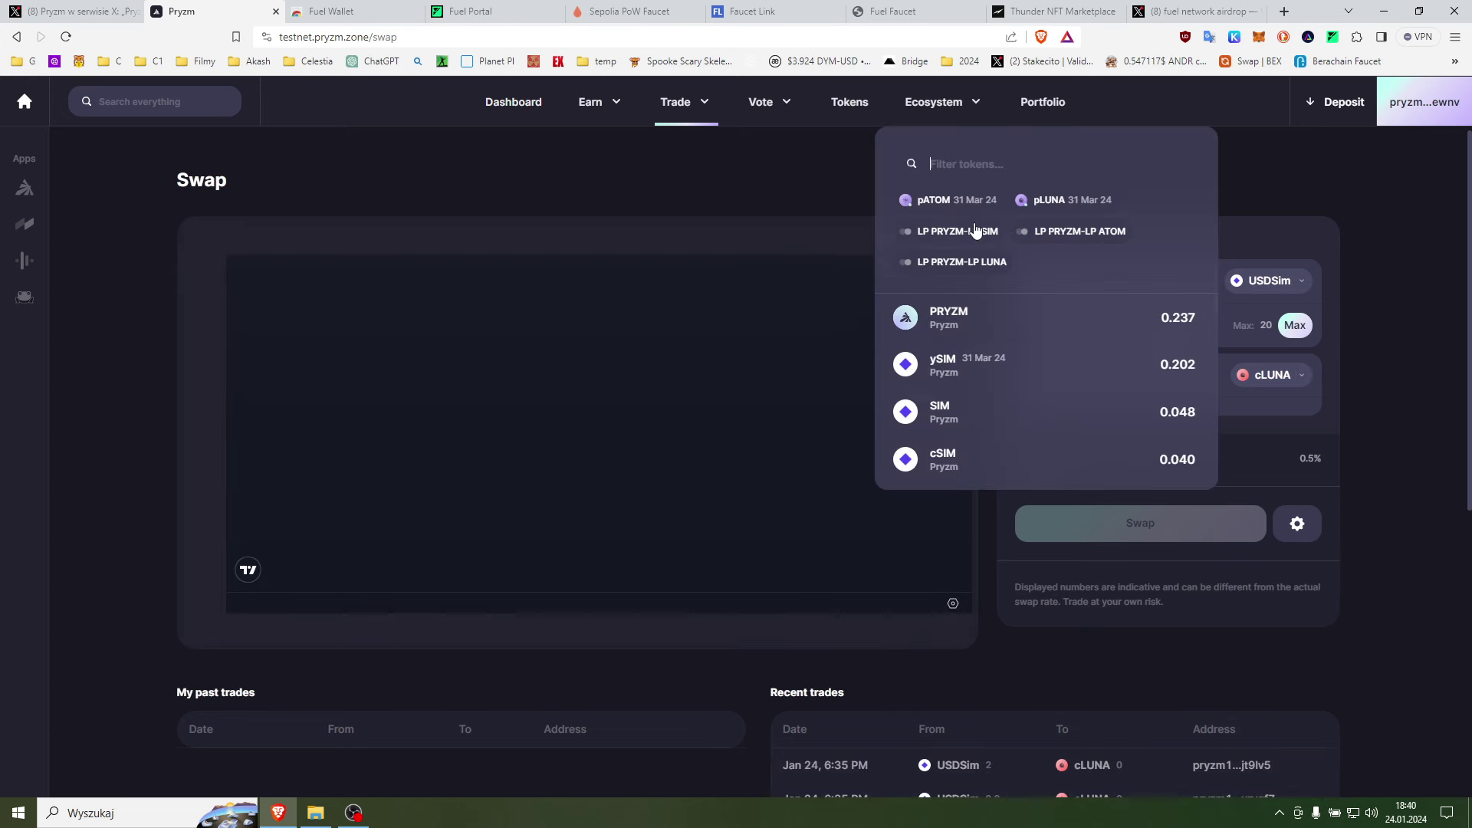
click(958, 325)
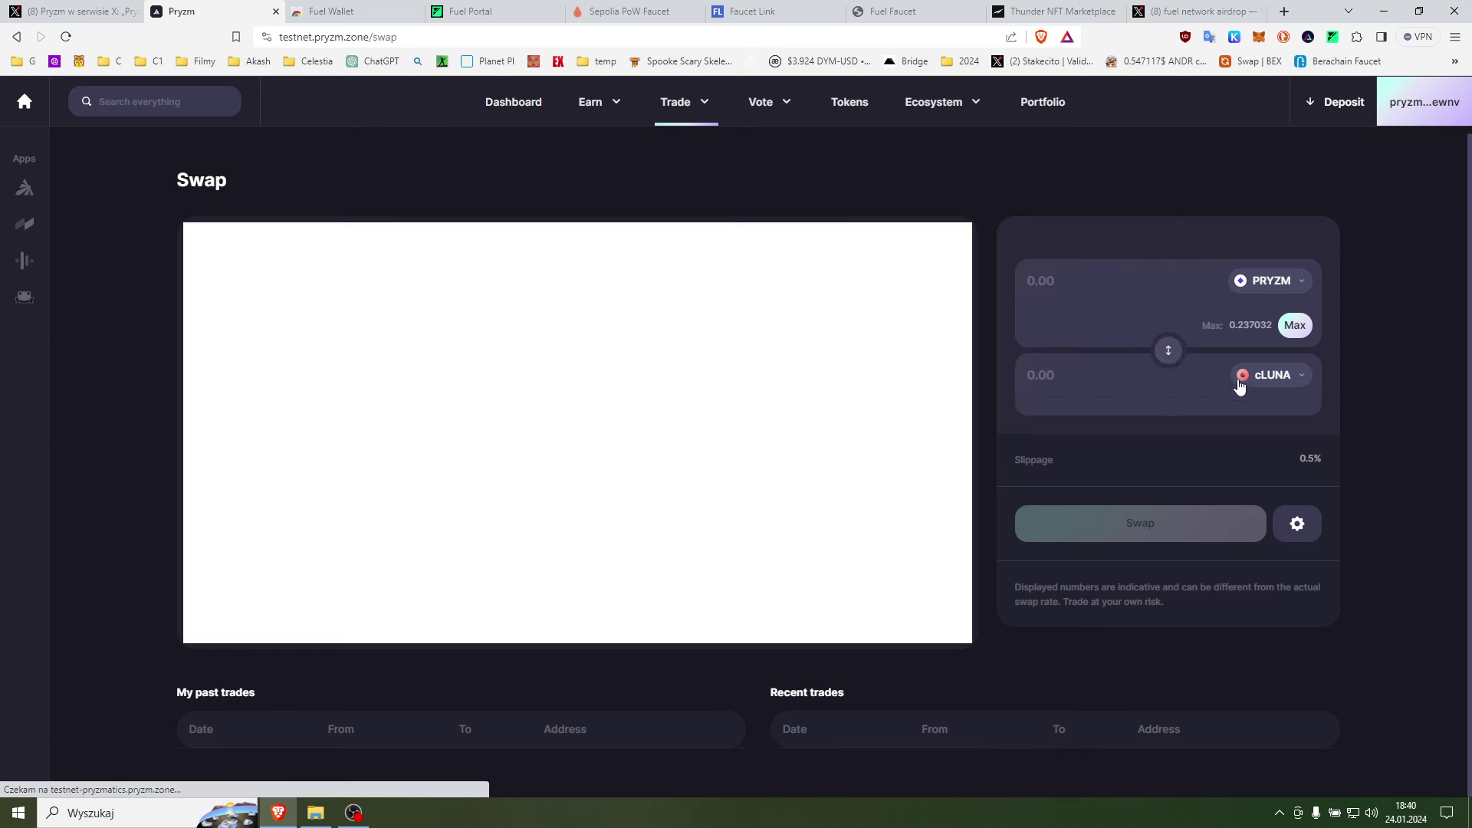
click(1263, 380)
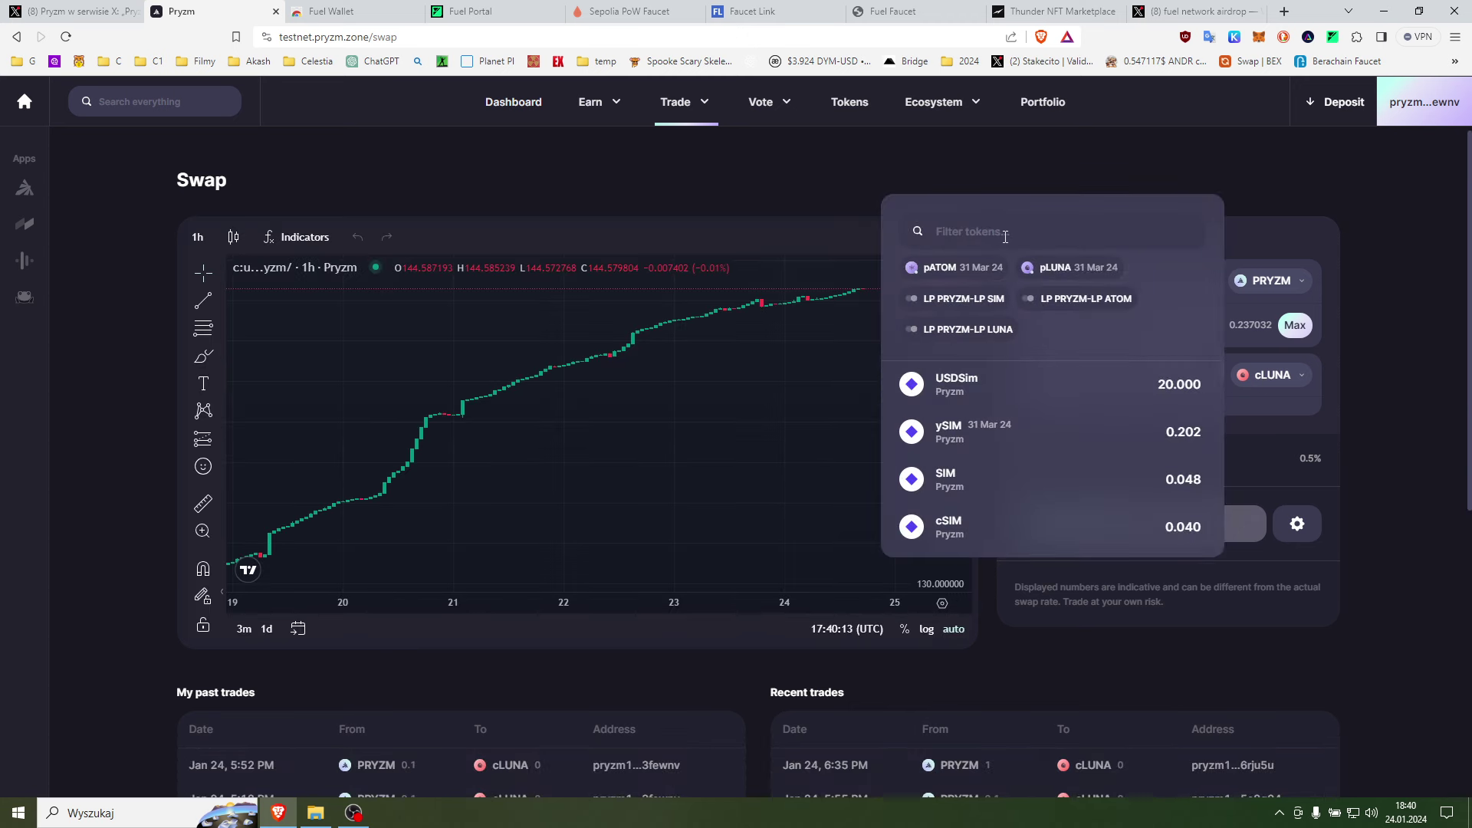
text(atom)
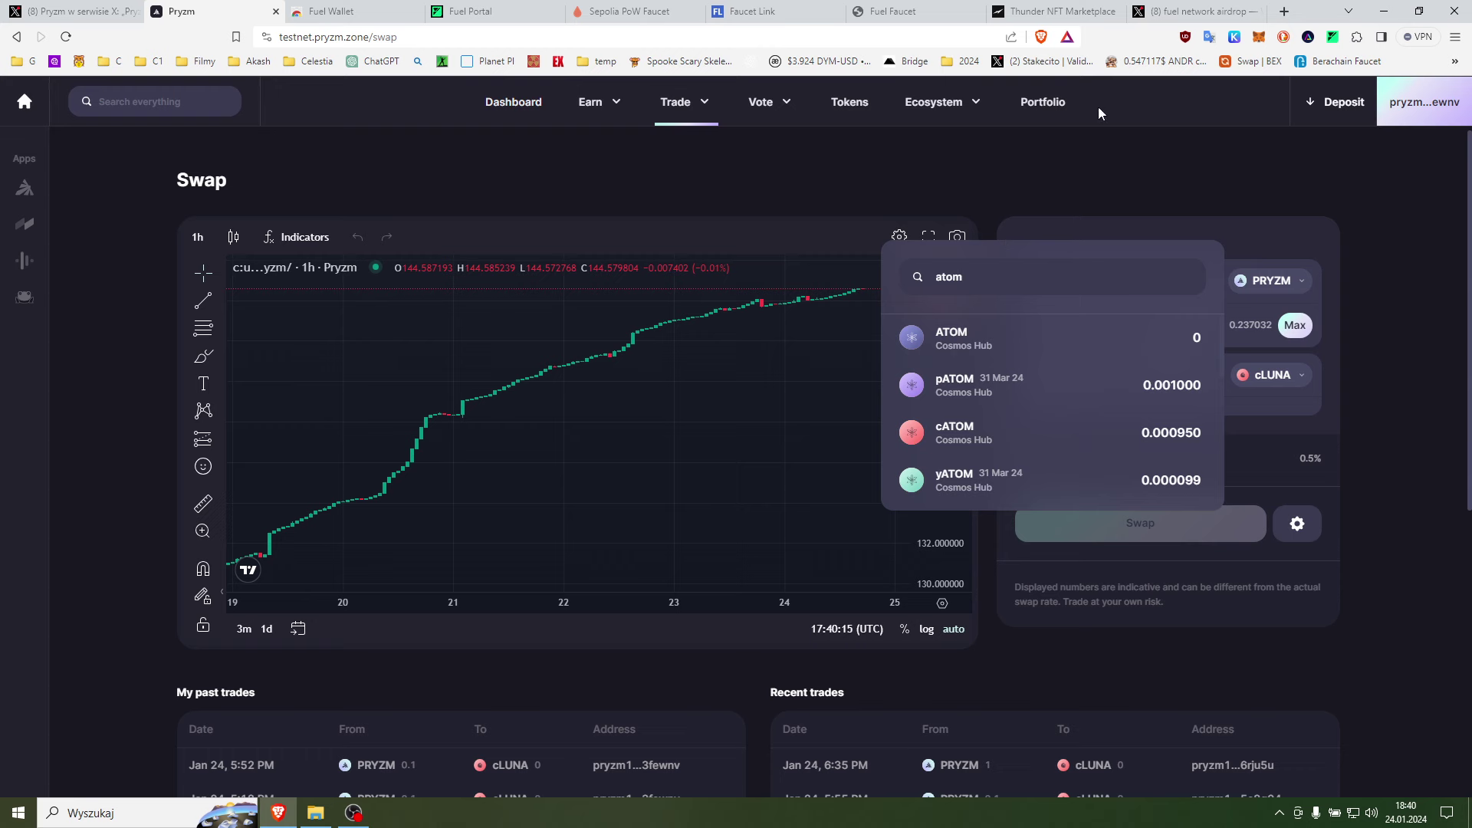
click(1018, 155)
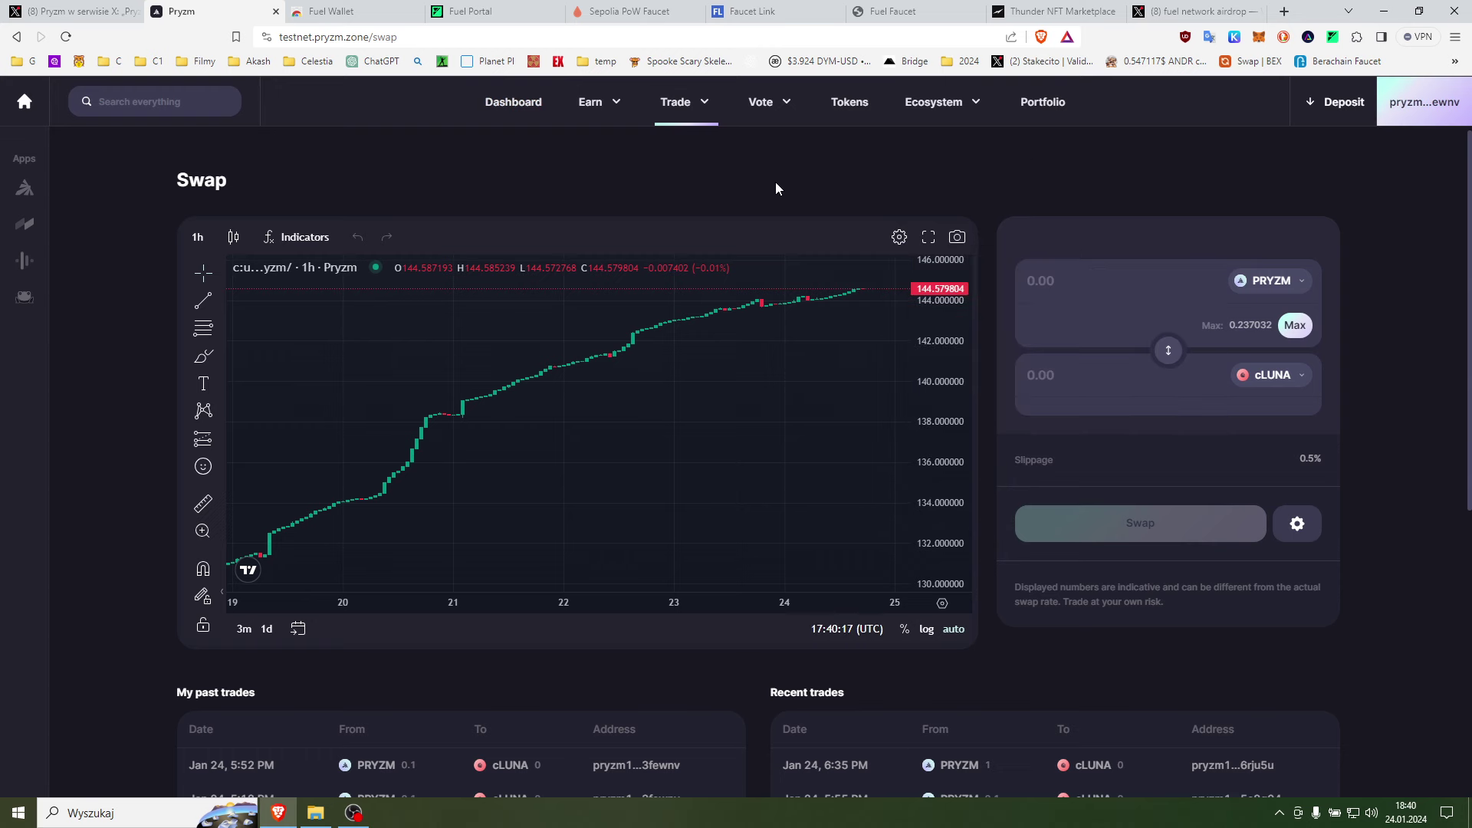
- Open the LP ATOM–PRYZM liquidity pool from the Pools list
click(512, 102)
scroll(528, 283, down, 2)
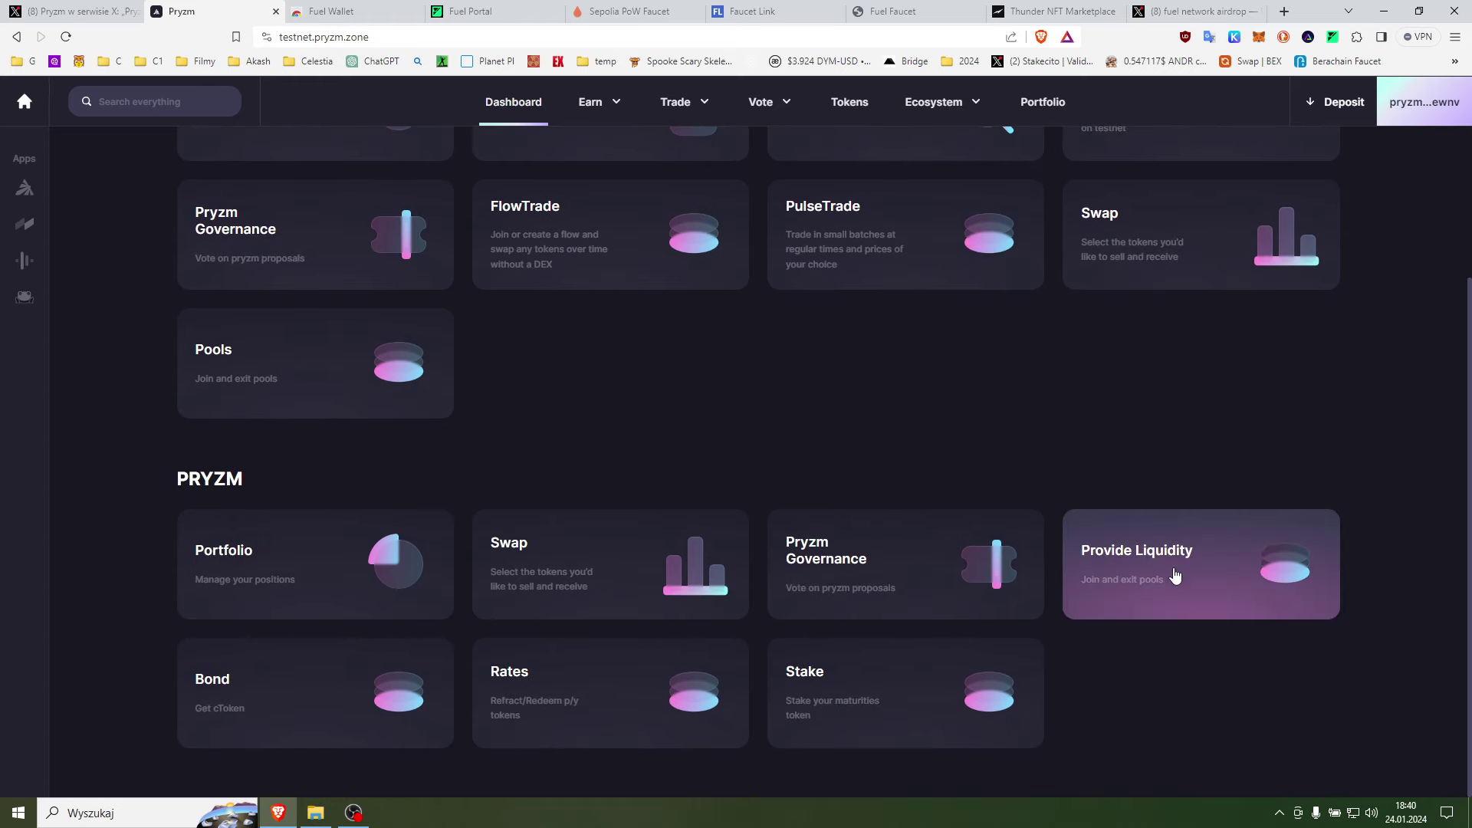
click(319, 375)
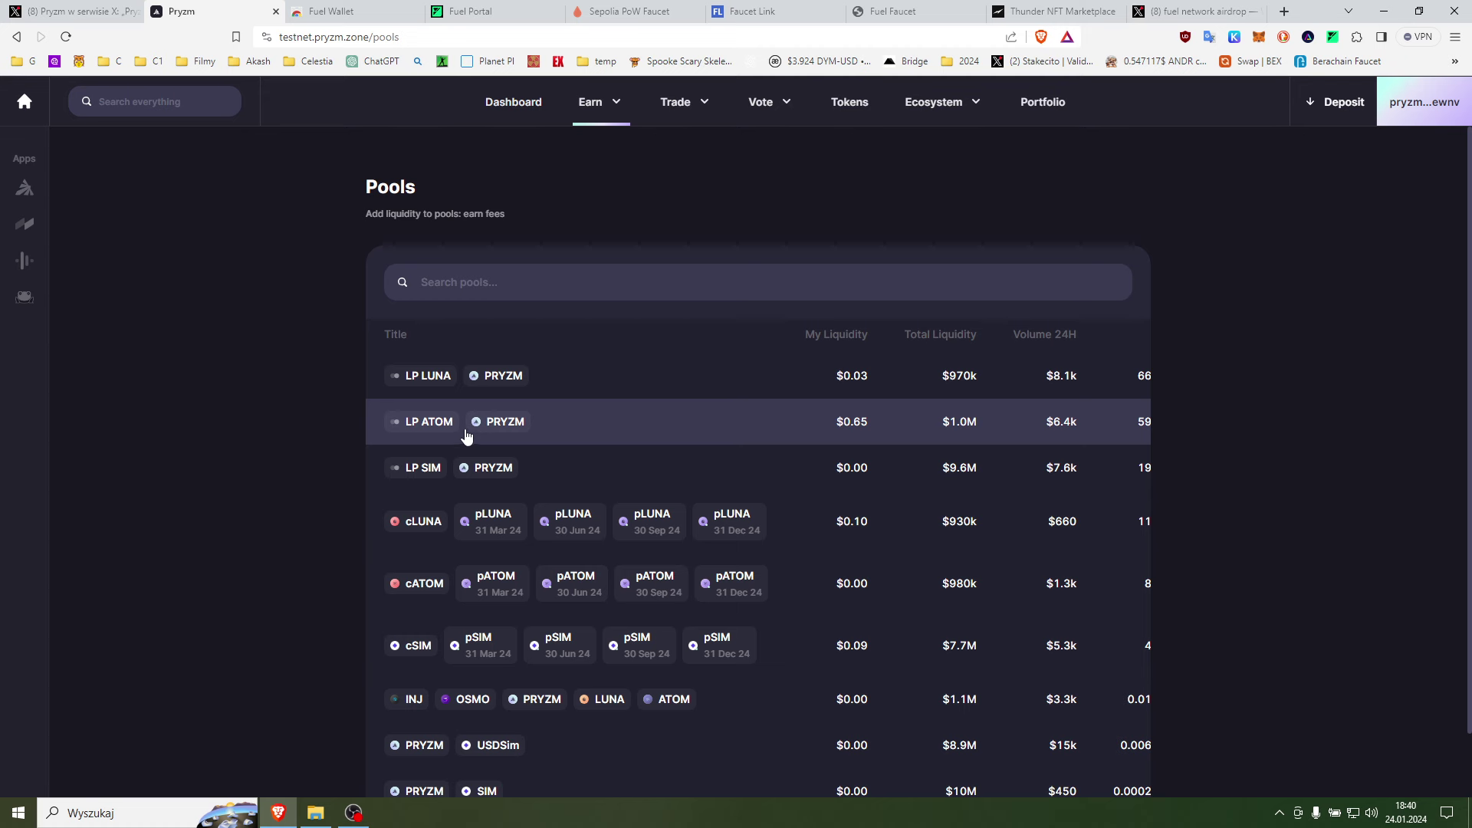
click(602, 426)
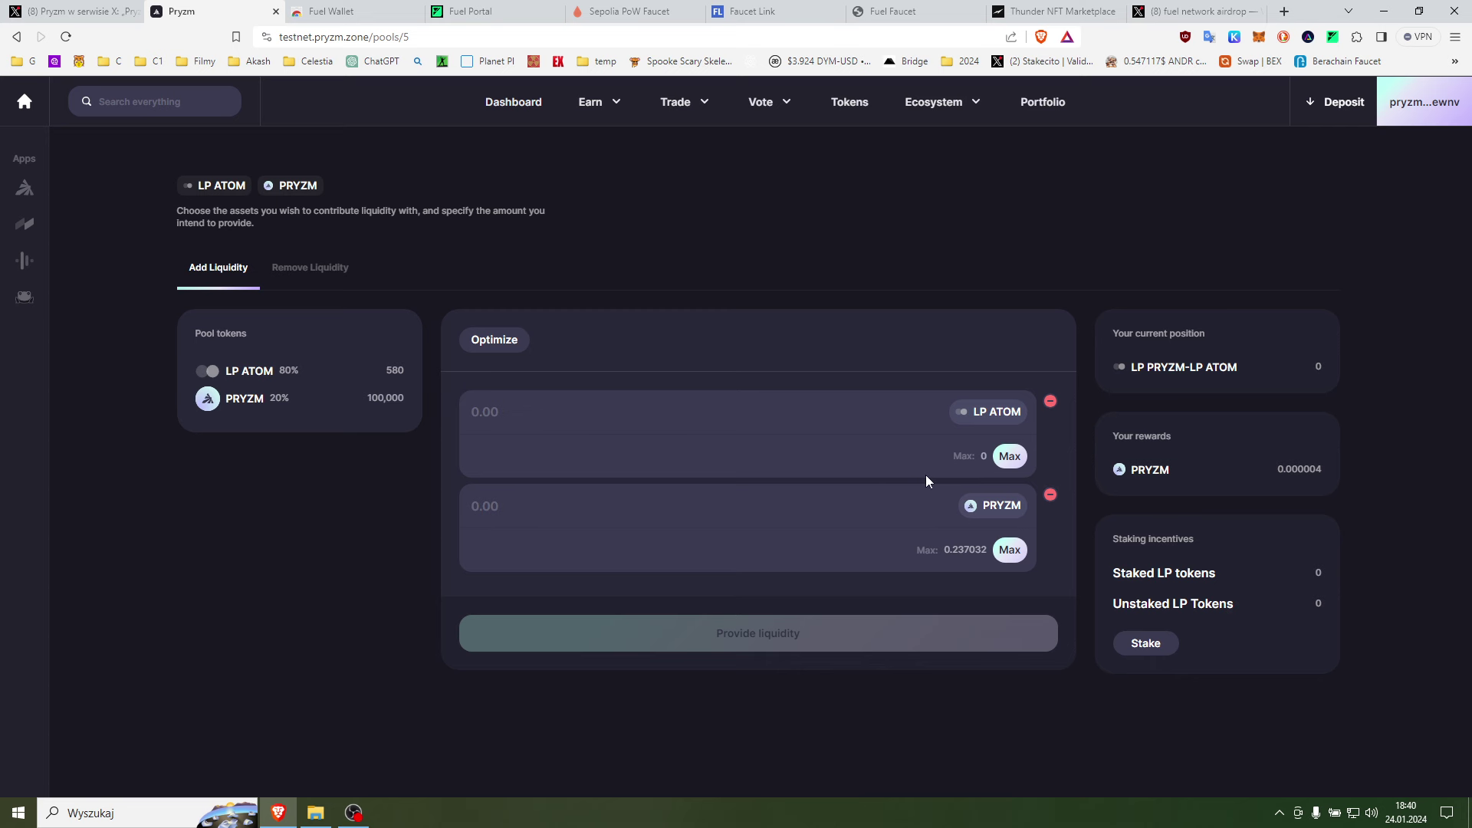
- Remove LP ATOM from the liquidity contribution and set the PRYZM amount to 0.01
click(1050, 402)
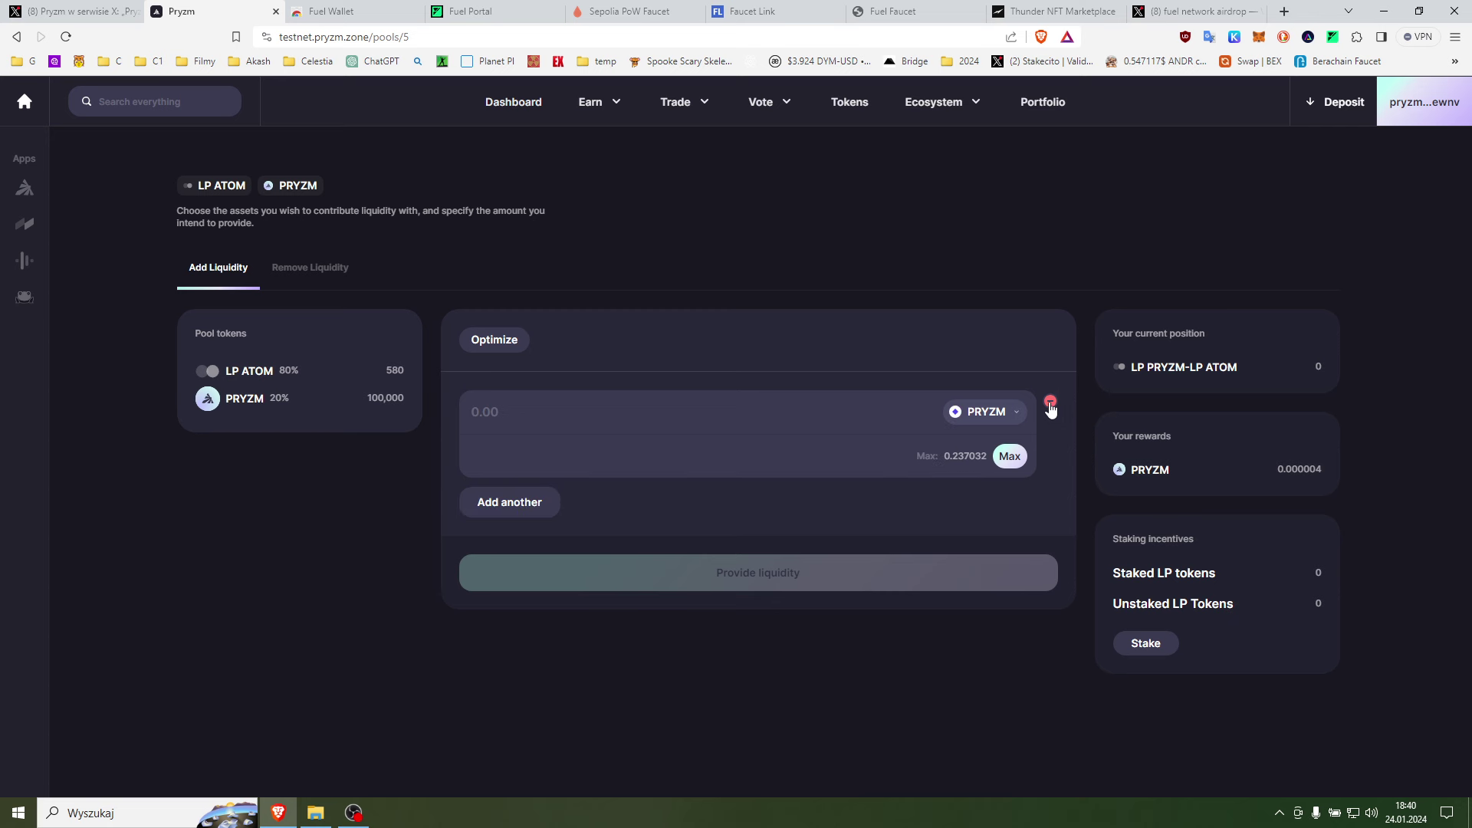
click(624, 417)
text(0)
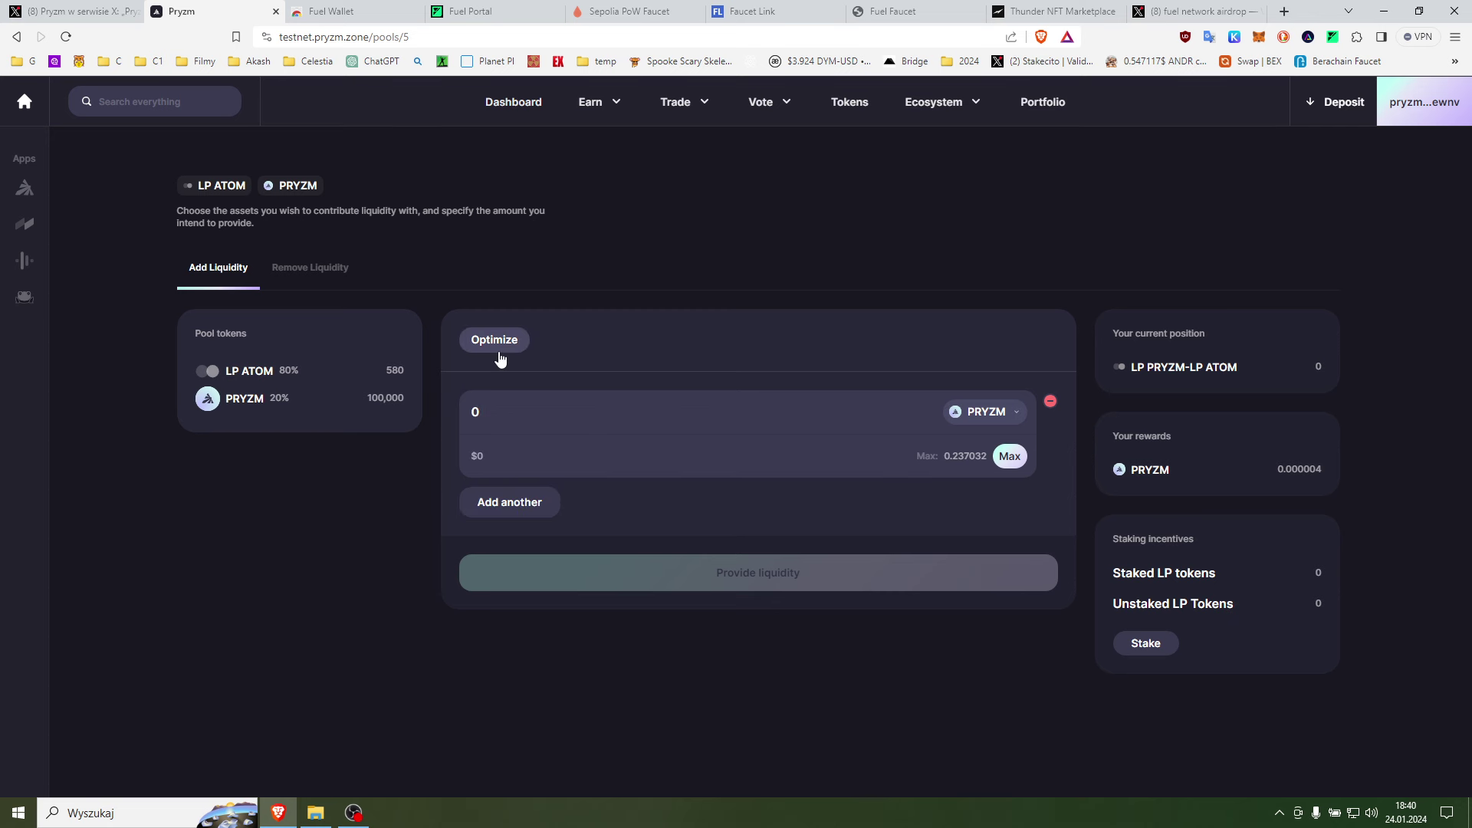
text(.01)
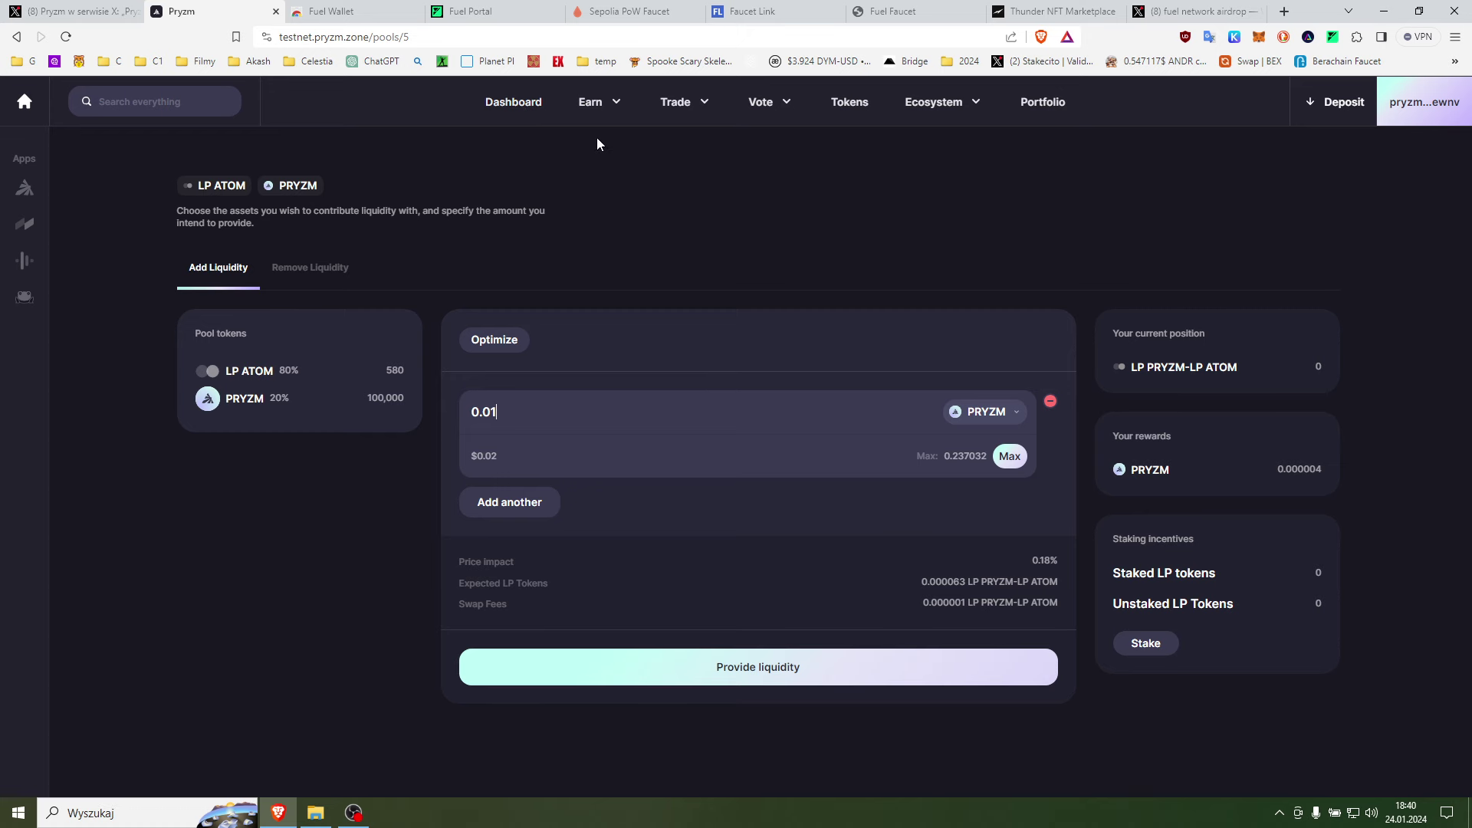
- Return to the Pools list and look over the available liquidity pools
click(512, 104)
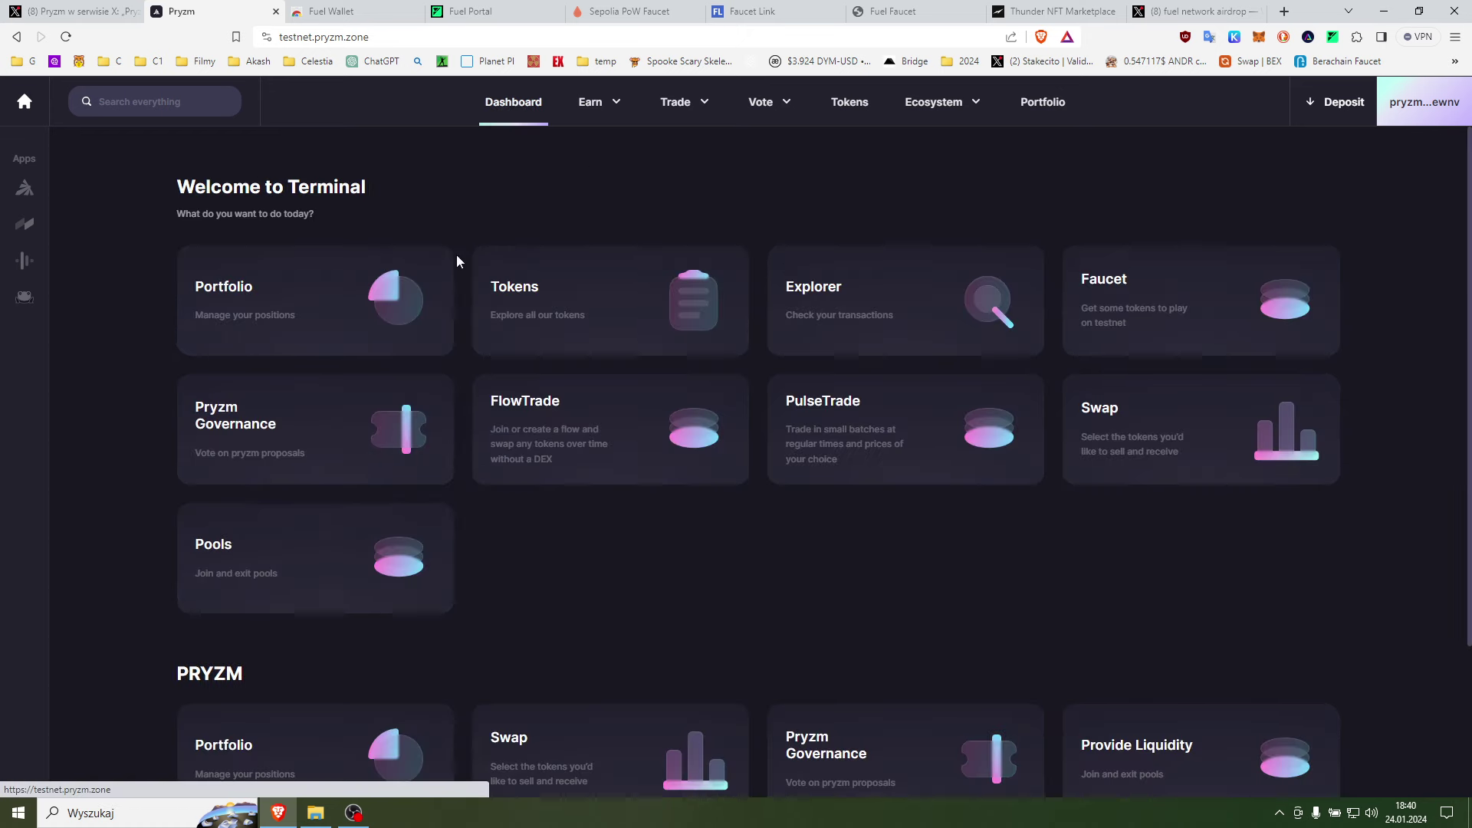
click(274, 539)
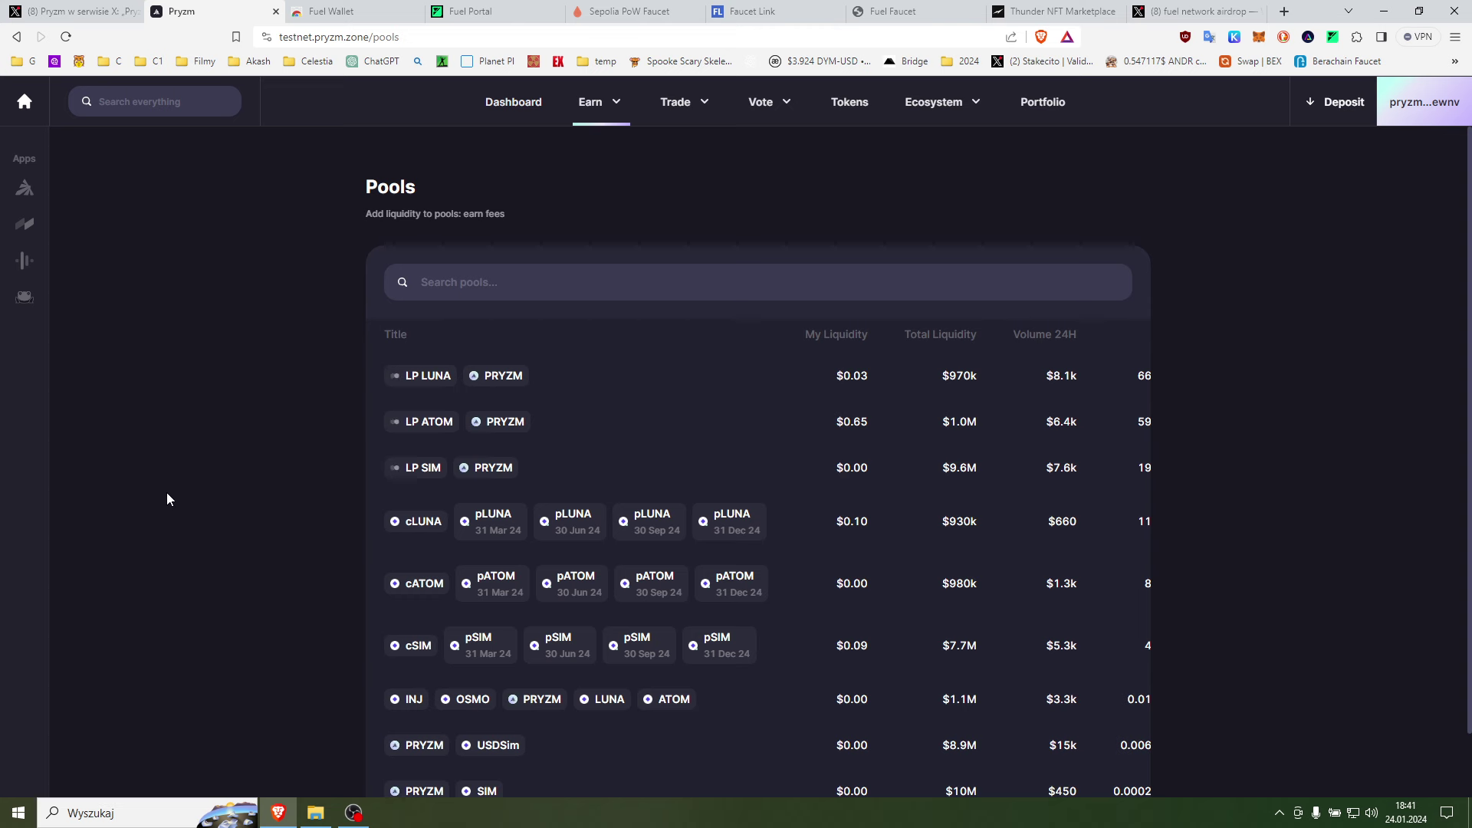
scroll(173, 495, down, 2)
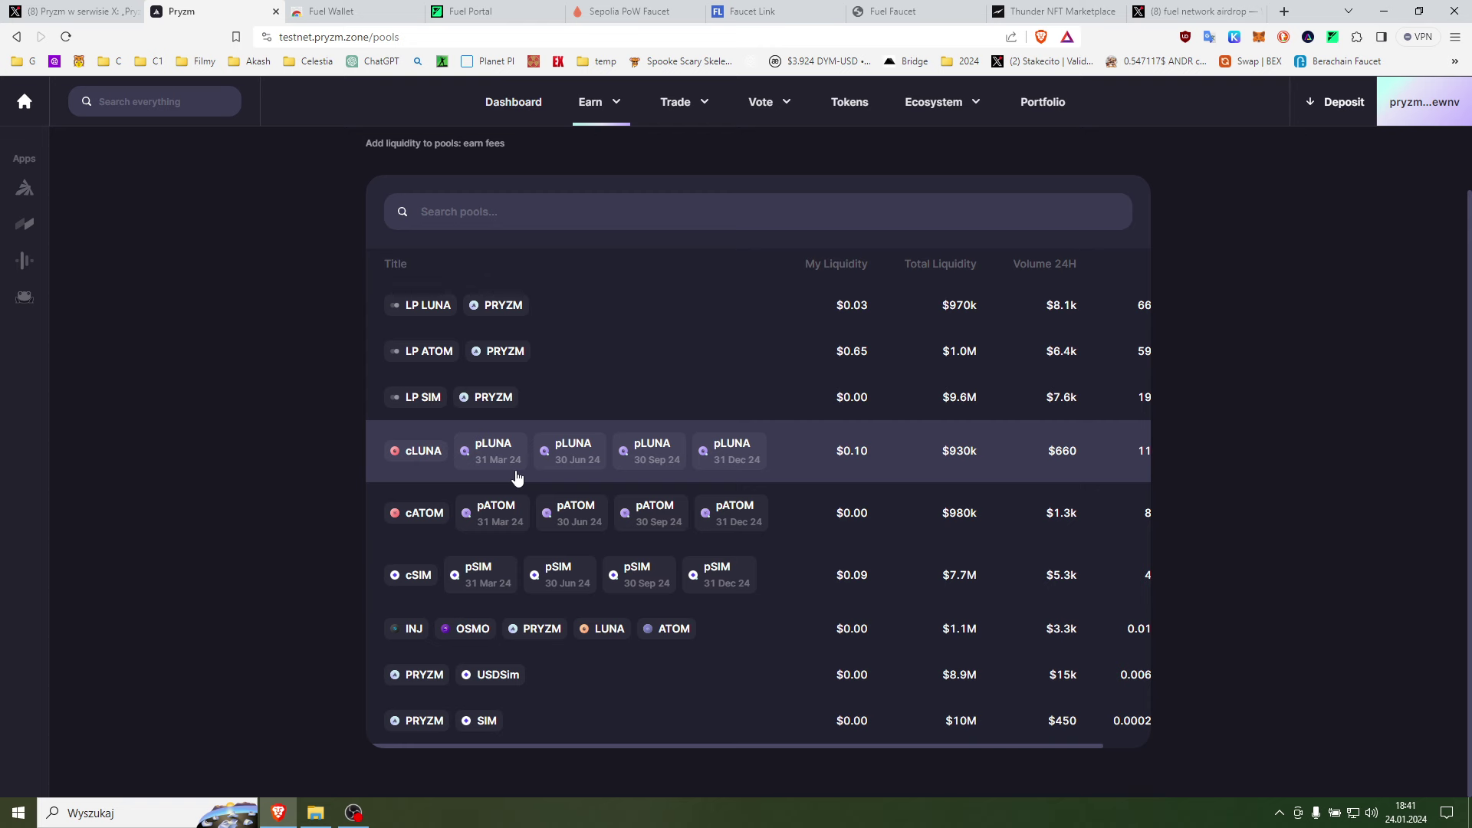
- Open the portfolio and look through its wallet, delegation, pool token and yield token sections
click(1064, 107)
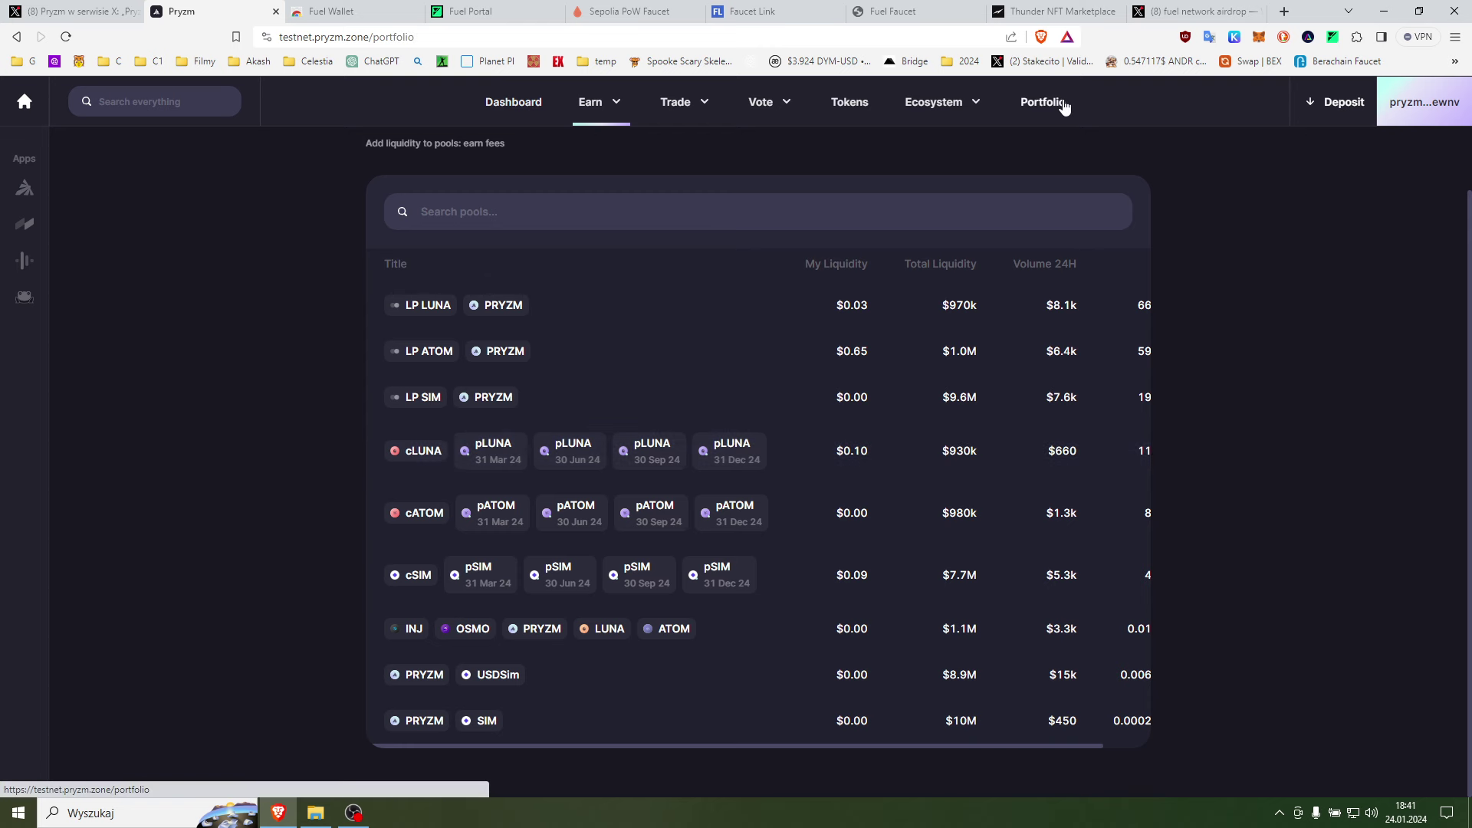
scroll(215, 438, down, 15)
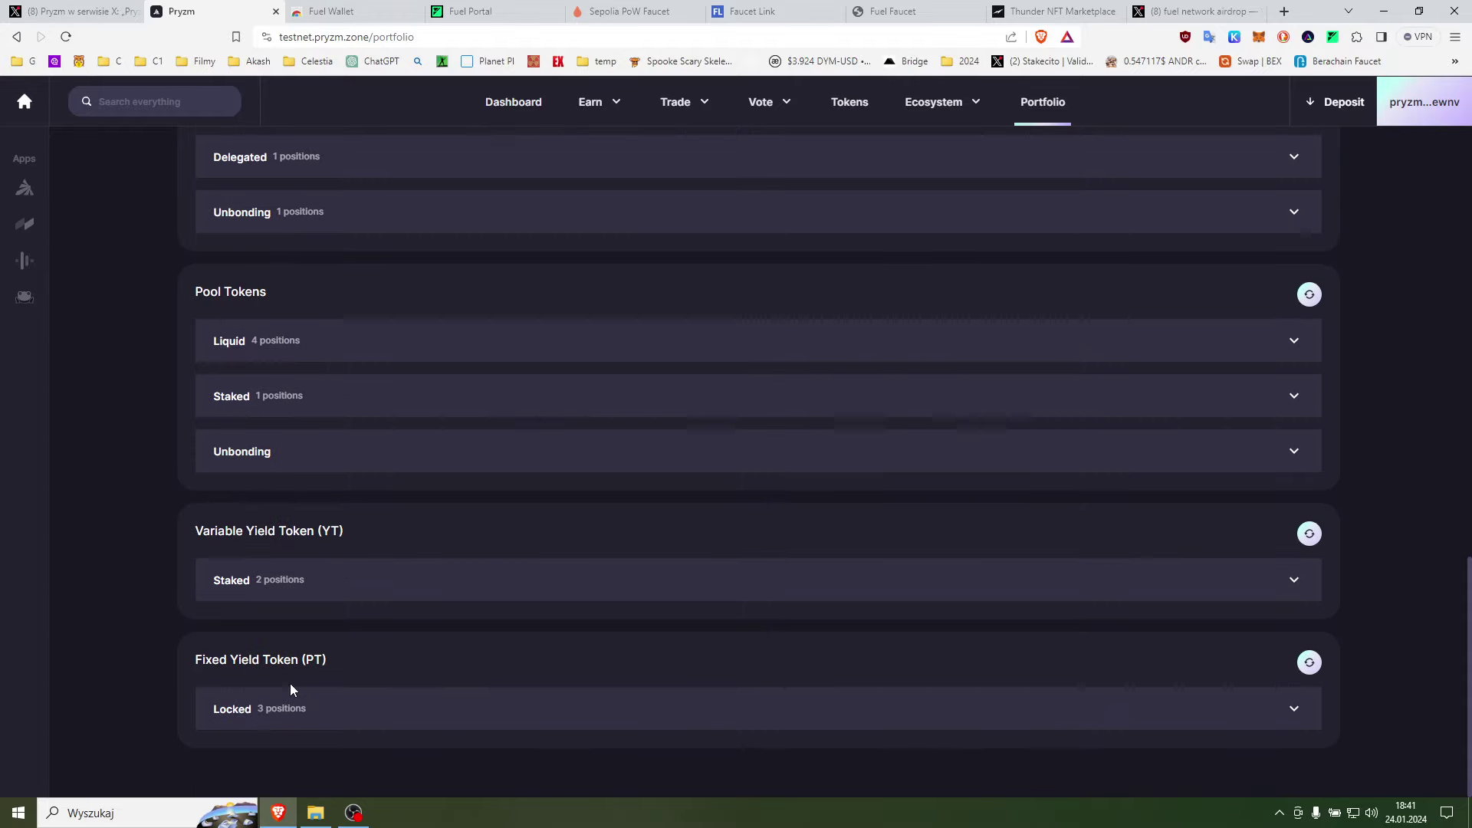
scroll(138, 506, up, 8)
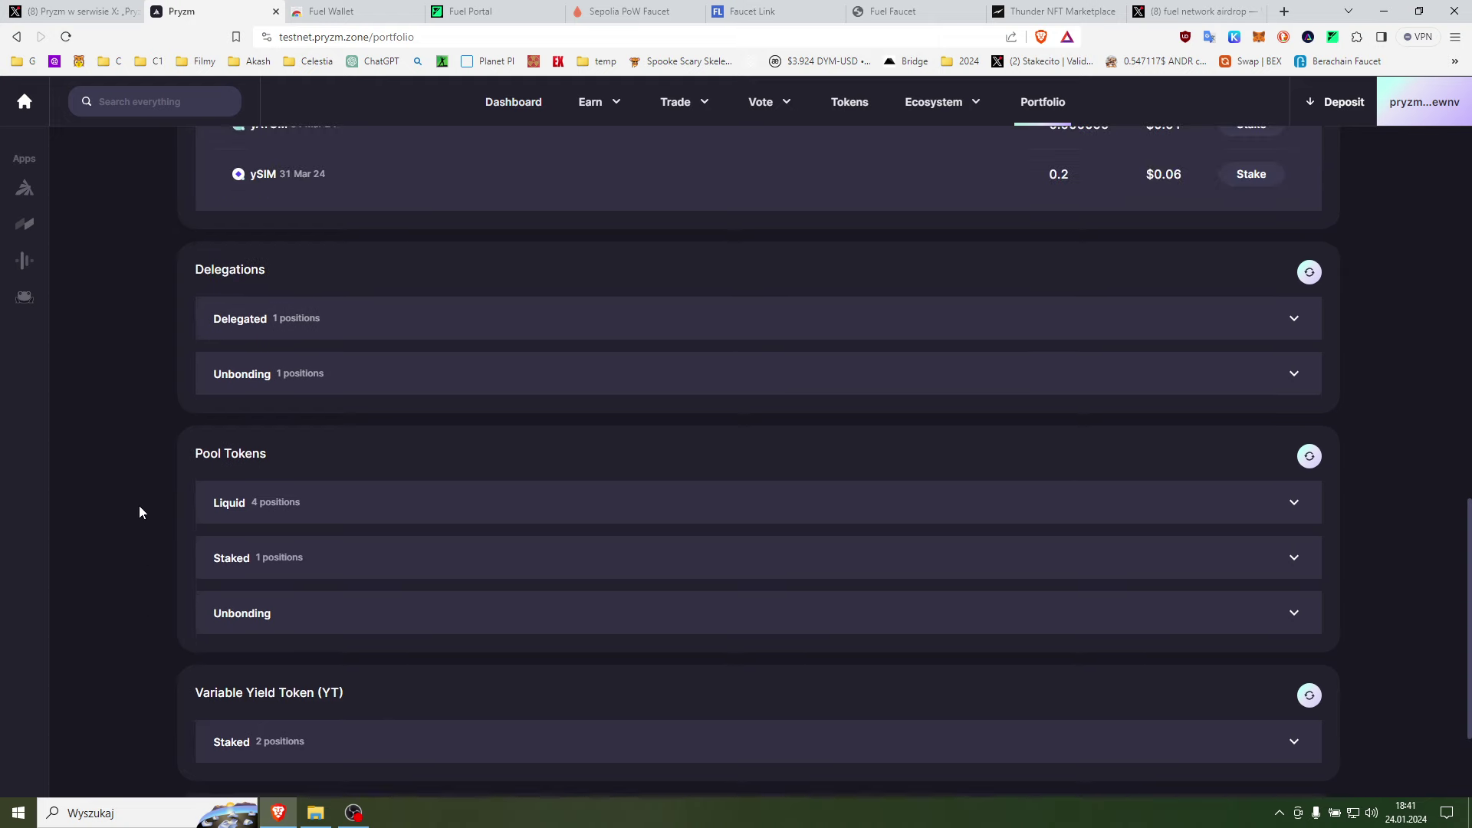
scroll(162, 512, up, 8)
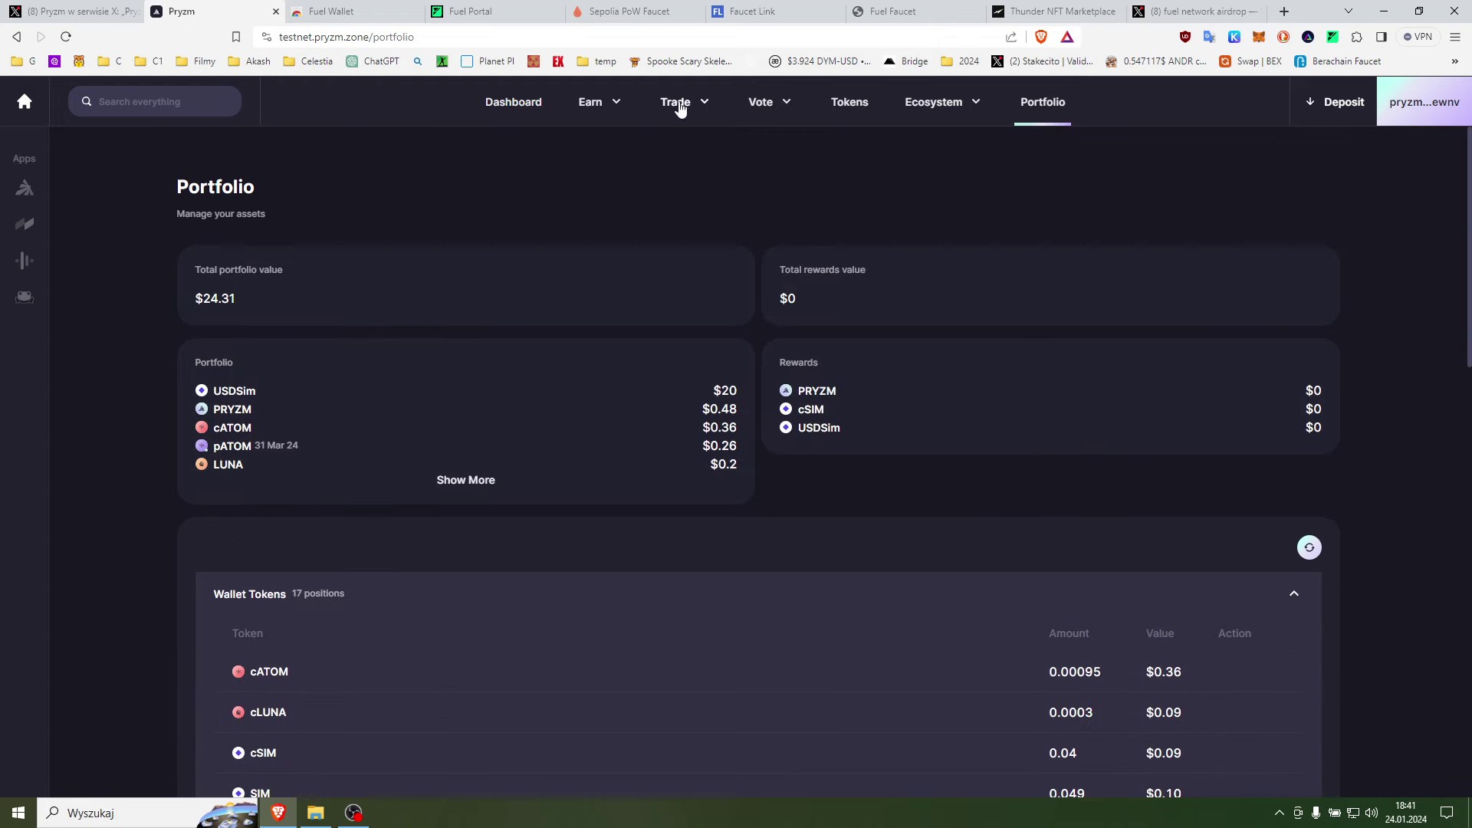
- Open the Pryzm Governance page and switch the staking form to Unstake
mouse_move(683, 109)
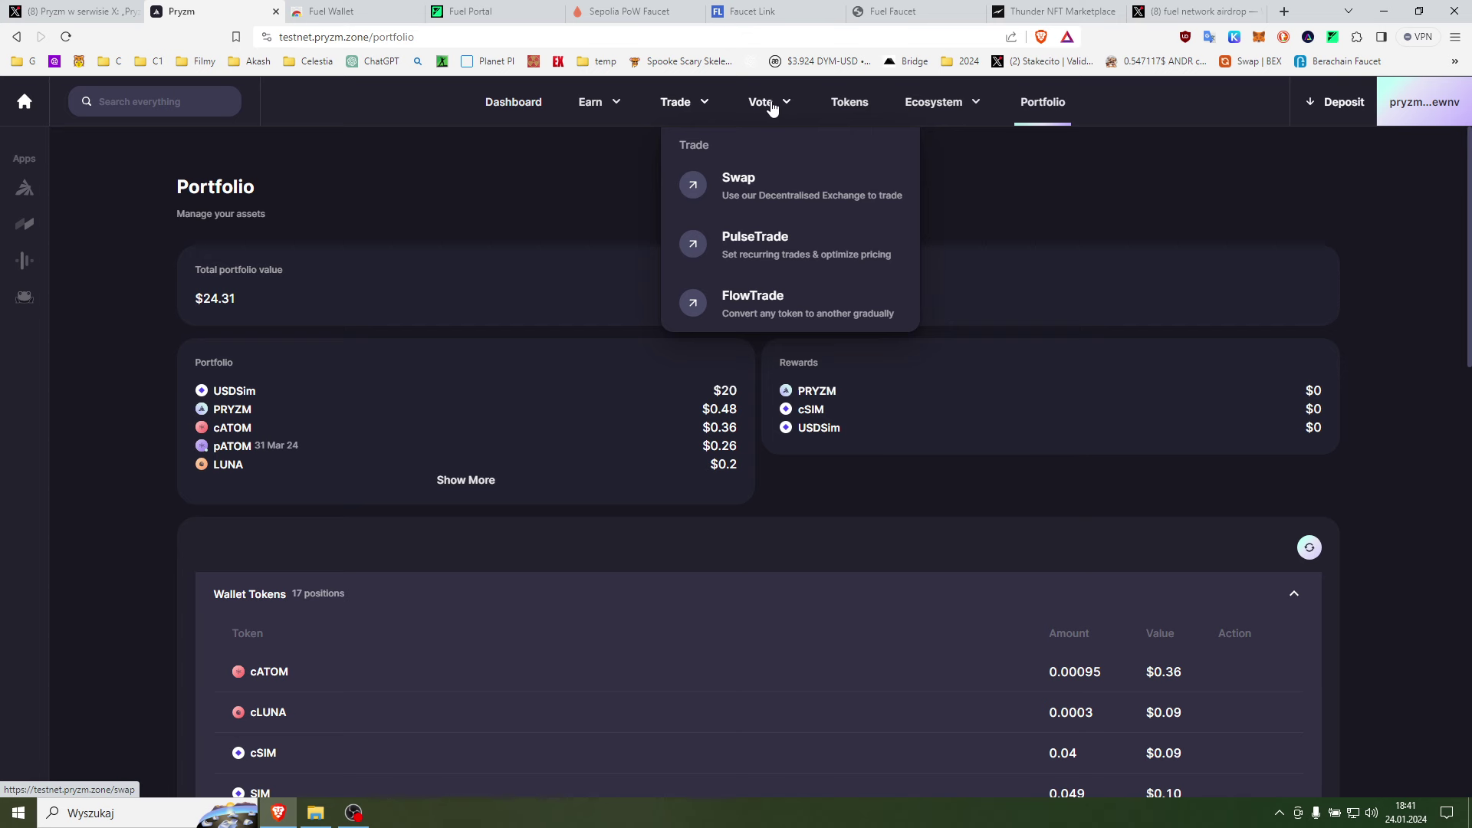
mouse_move(770, 107)
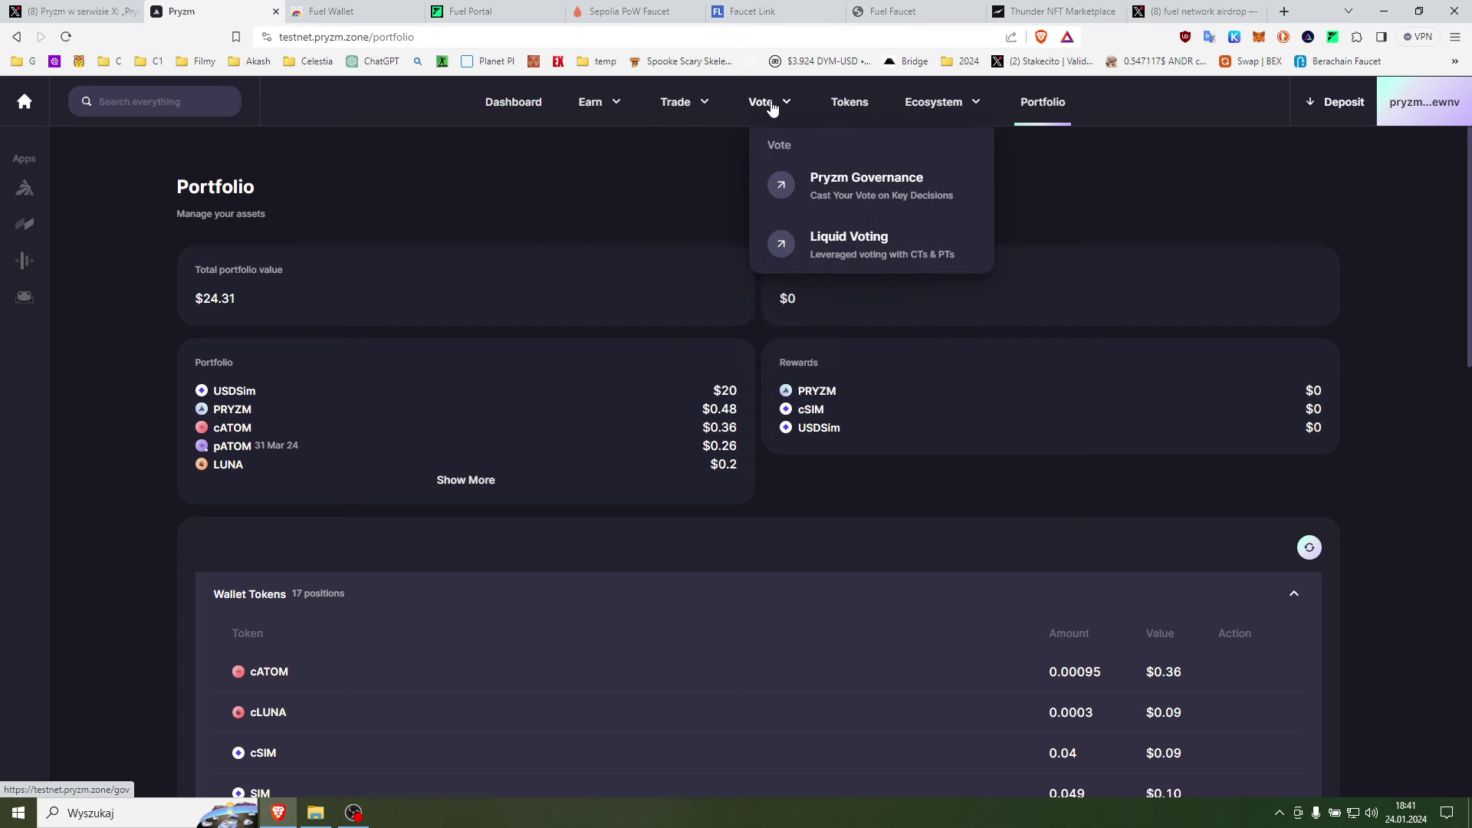
click(849, 196)
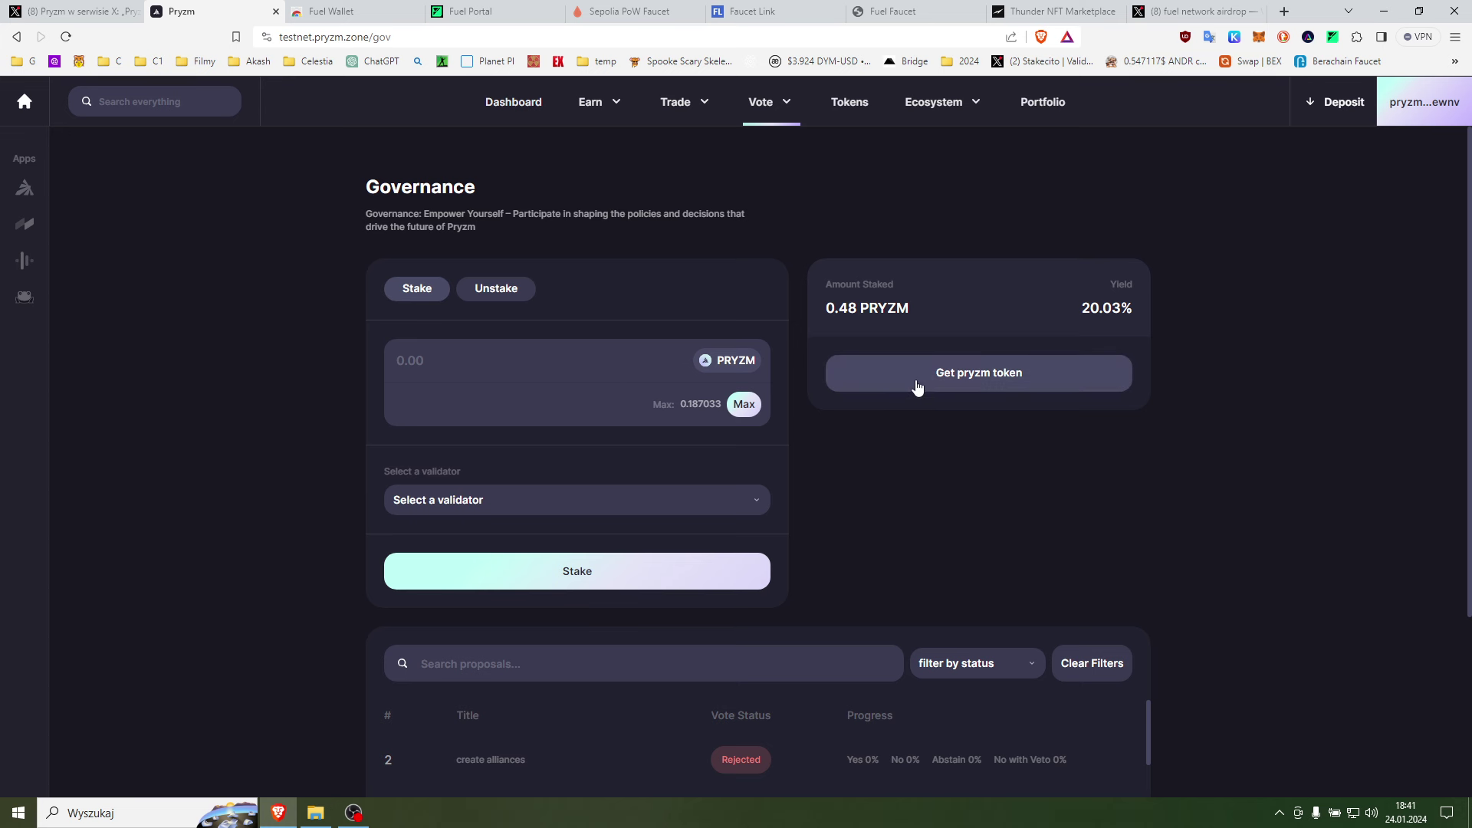
click(502, 289)
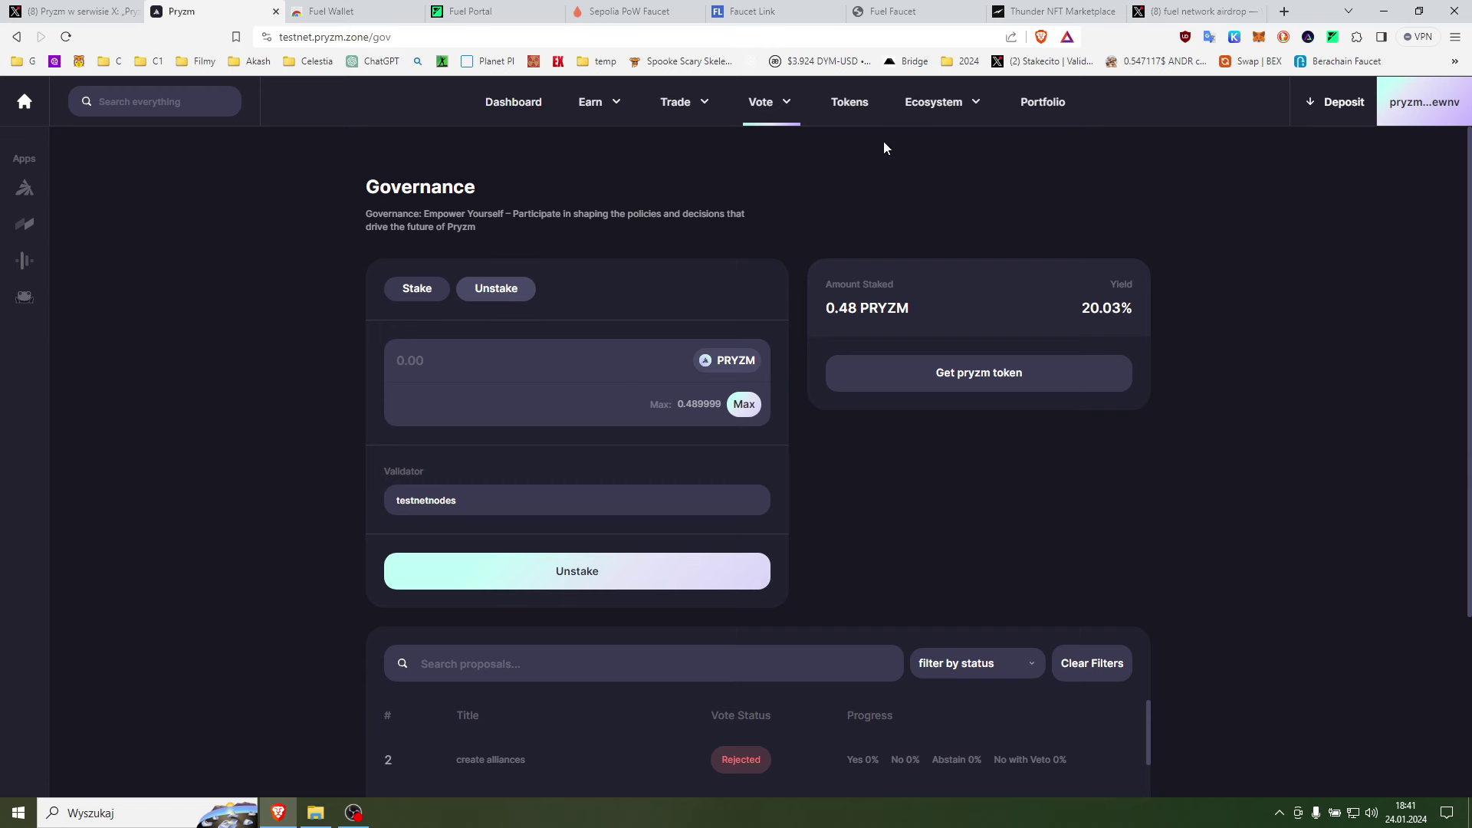
- Review the portfolio's wallet tokens and delegations, and examine the liquid positions under Pool Tokens
click(1043, 107)
scroll(187, 398, down, 10)
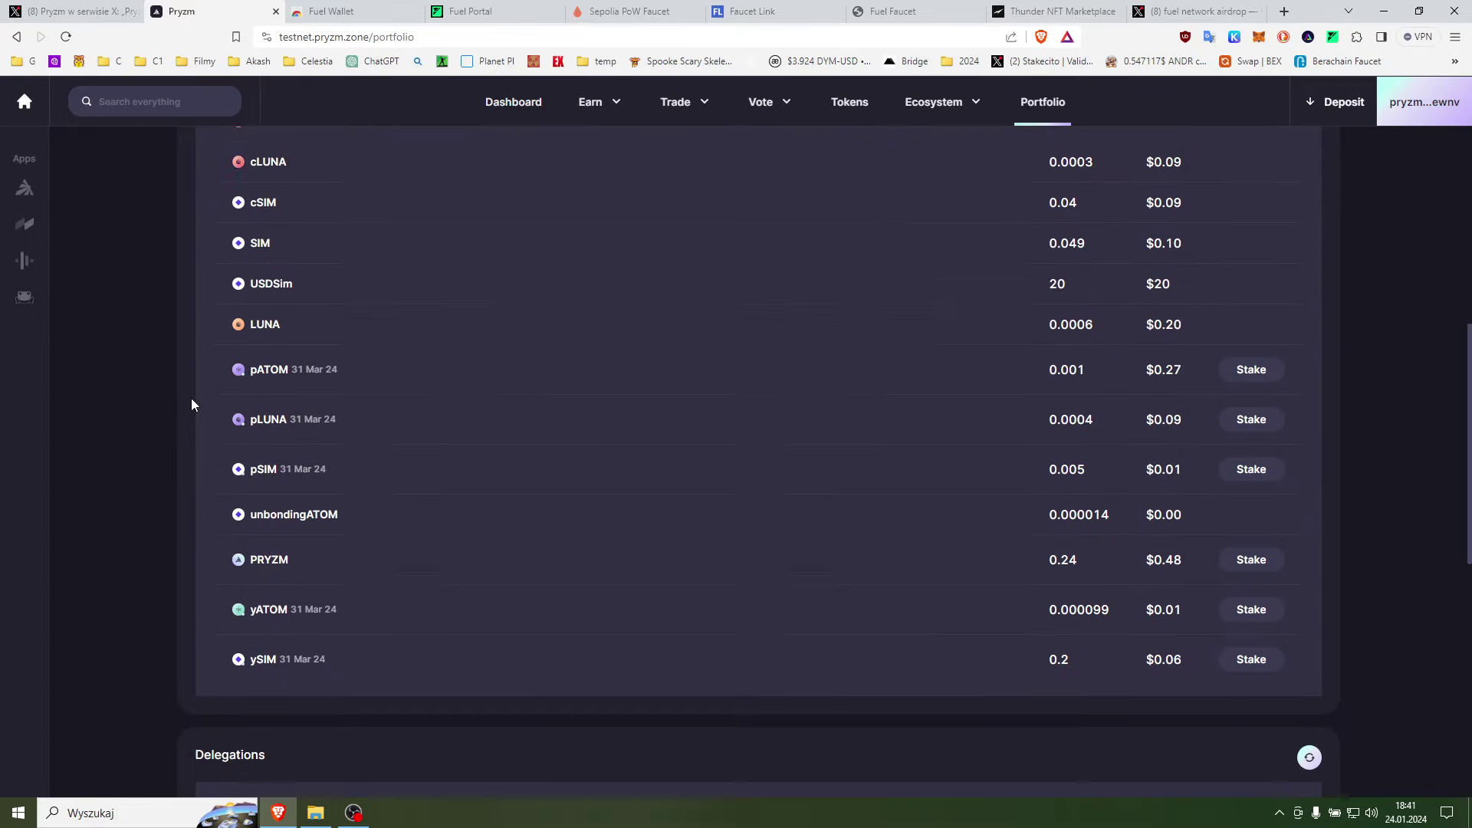
scroll(192, 404, down, 2)
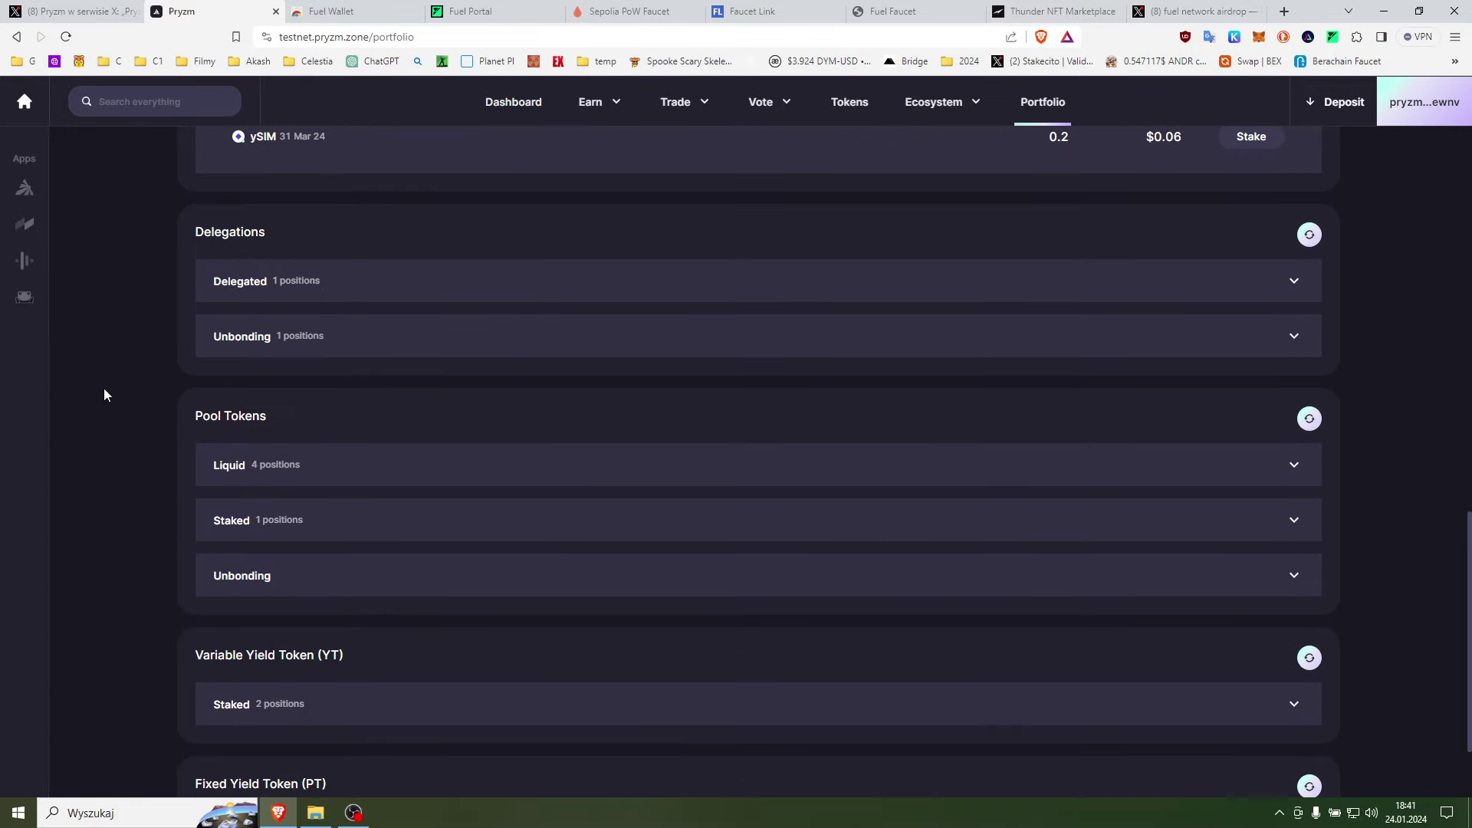
scroll(153, 388, down, 2)
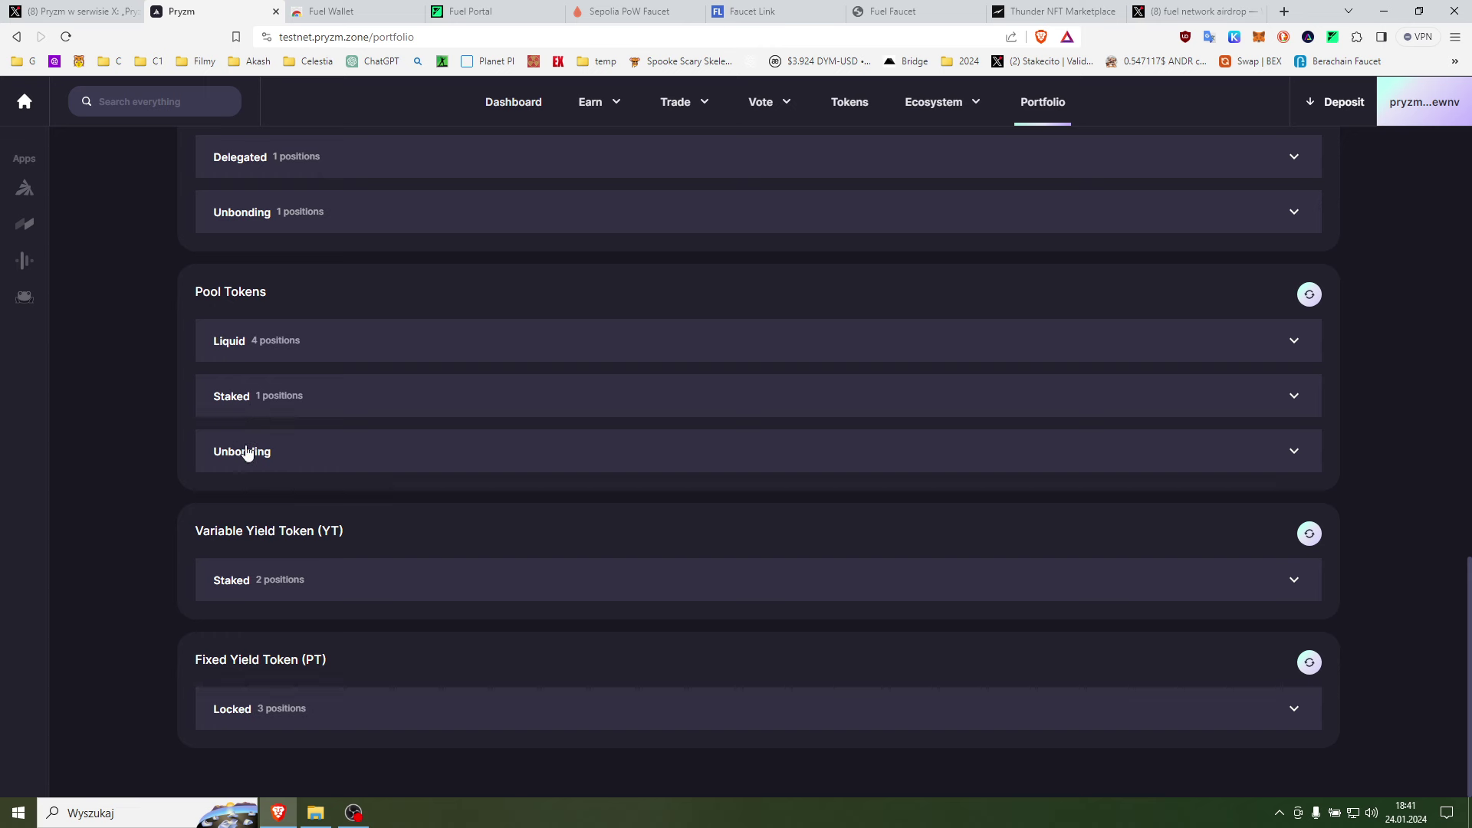
click(263, 357)
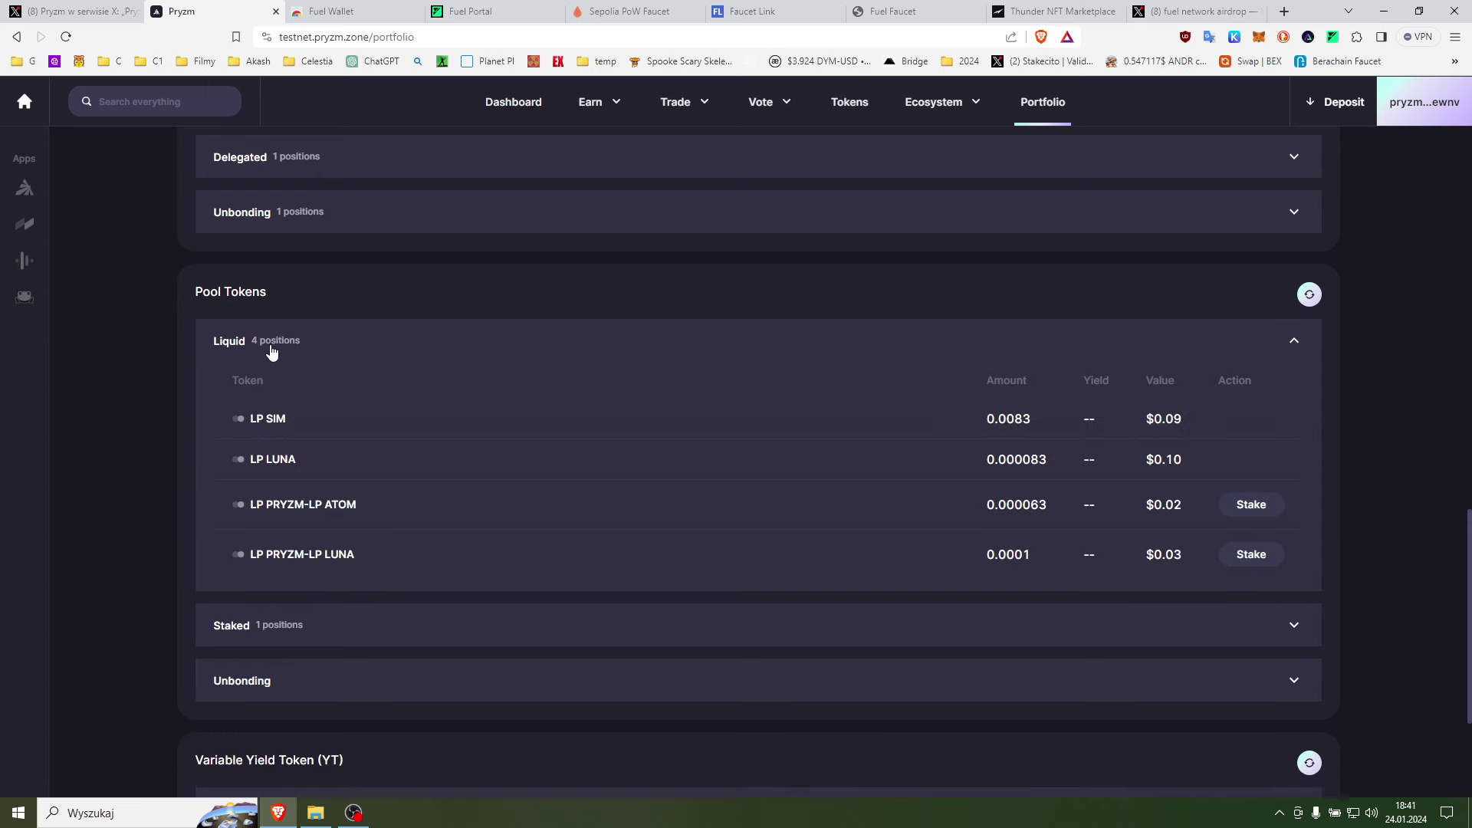
click(660, 343)
scroll(177, 447, up, 10)
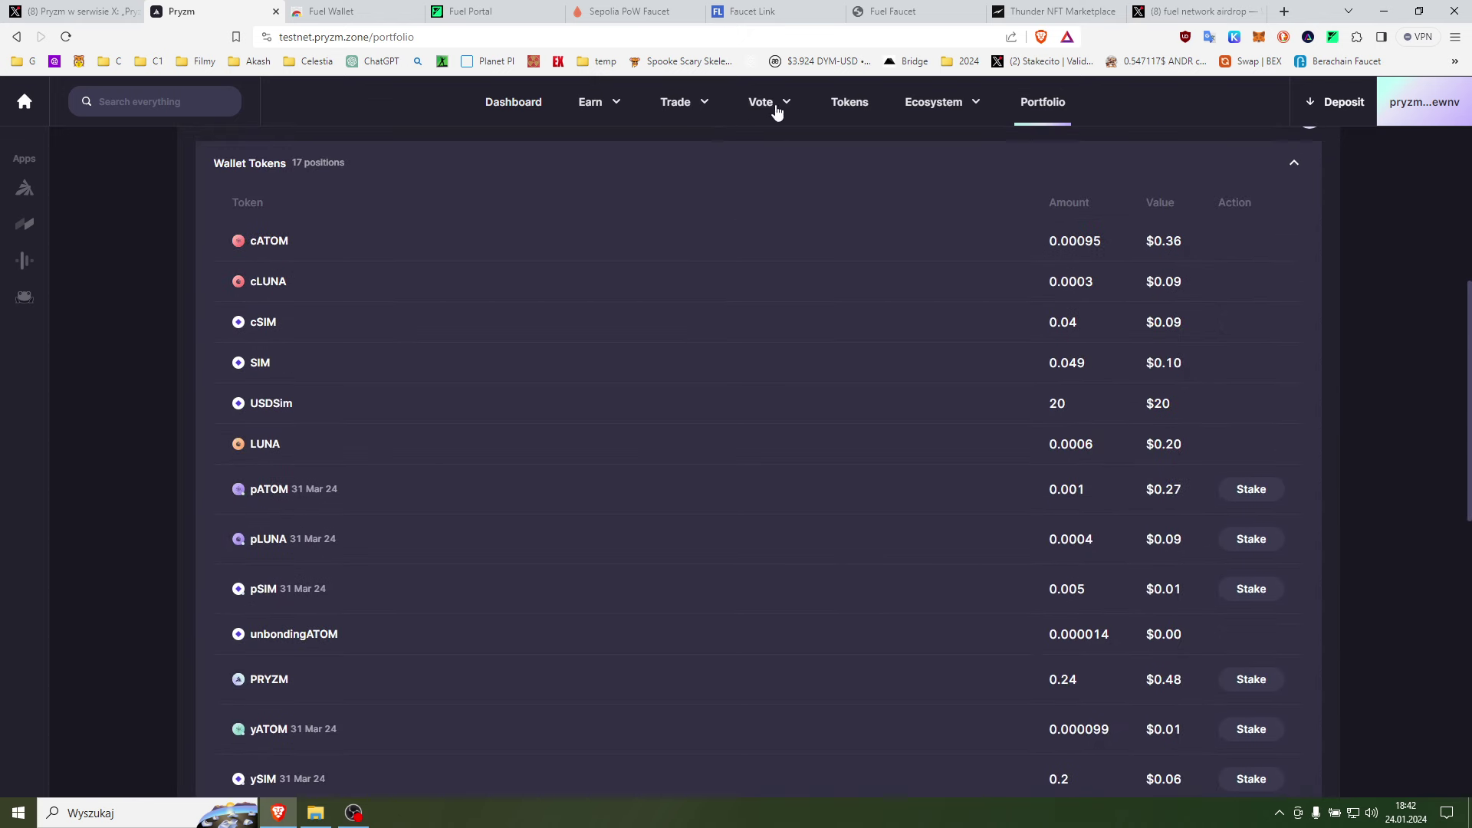
- Open the Liquid staking Bond page and choose LUNA as the token to bond
click(675, 111)
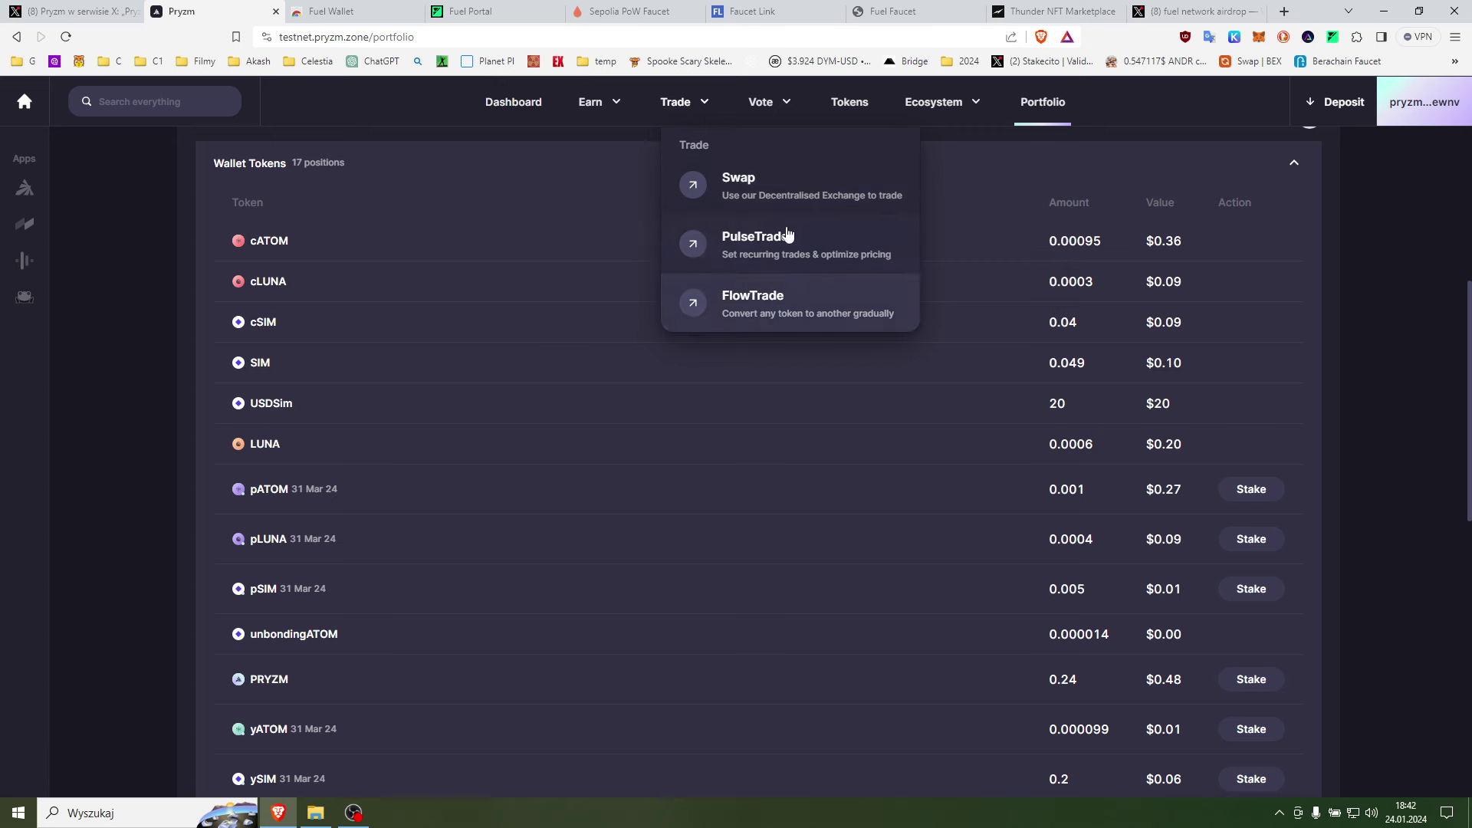
click(617, 107)
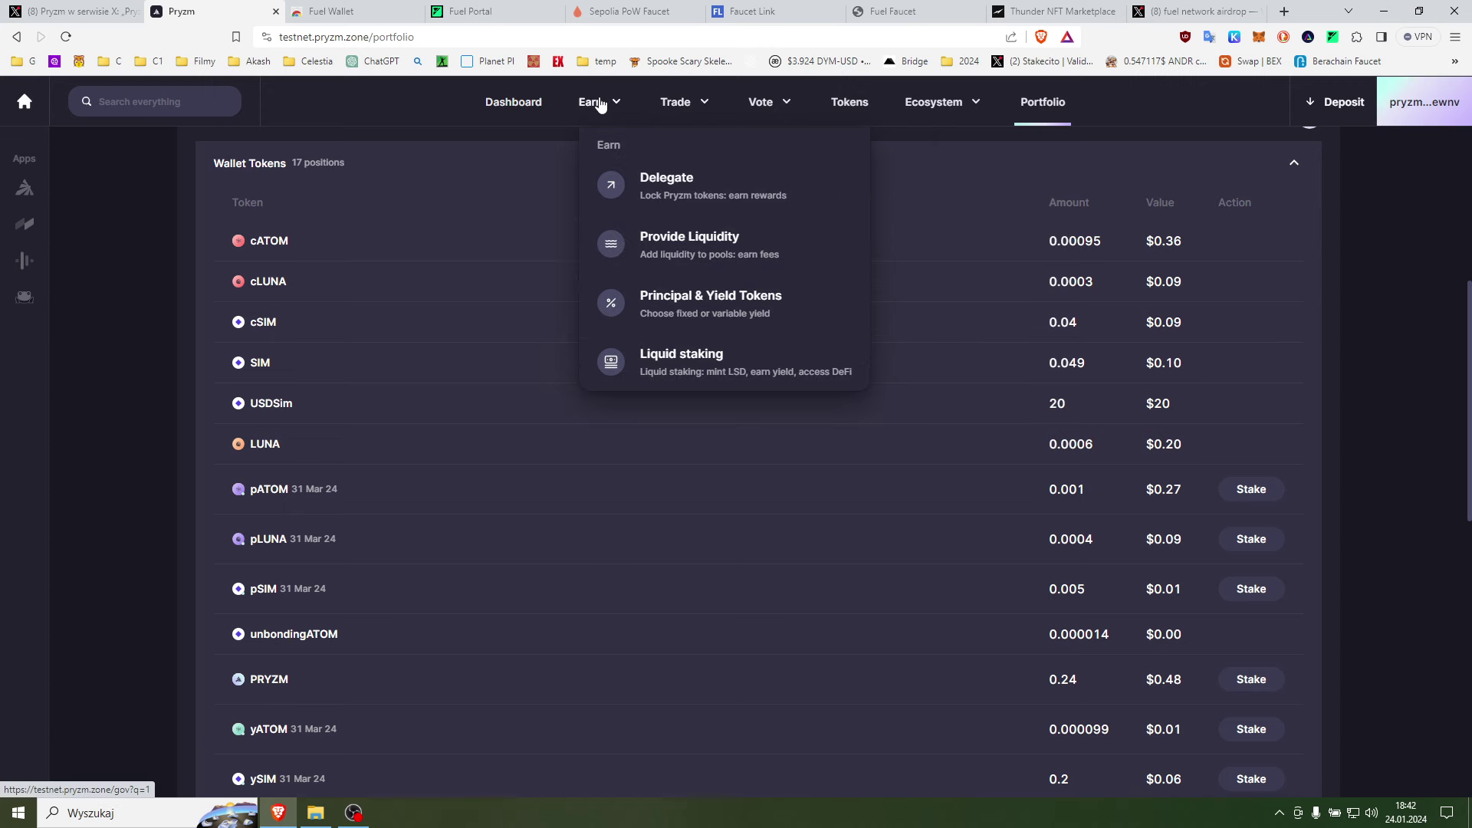
click(677, 360)
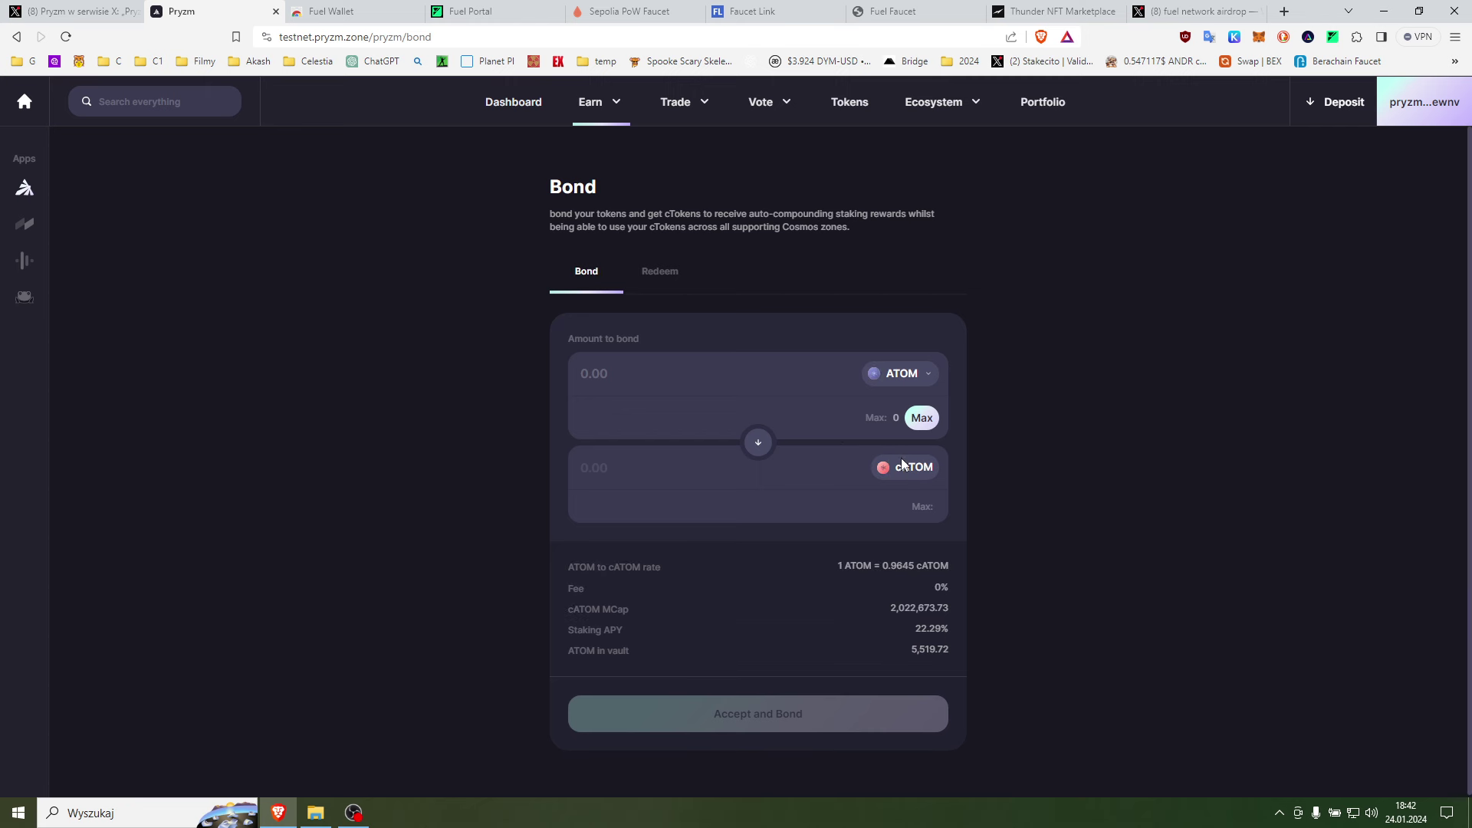
click(901, 373)
click(654, 398)
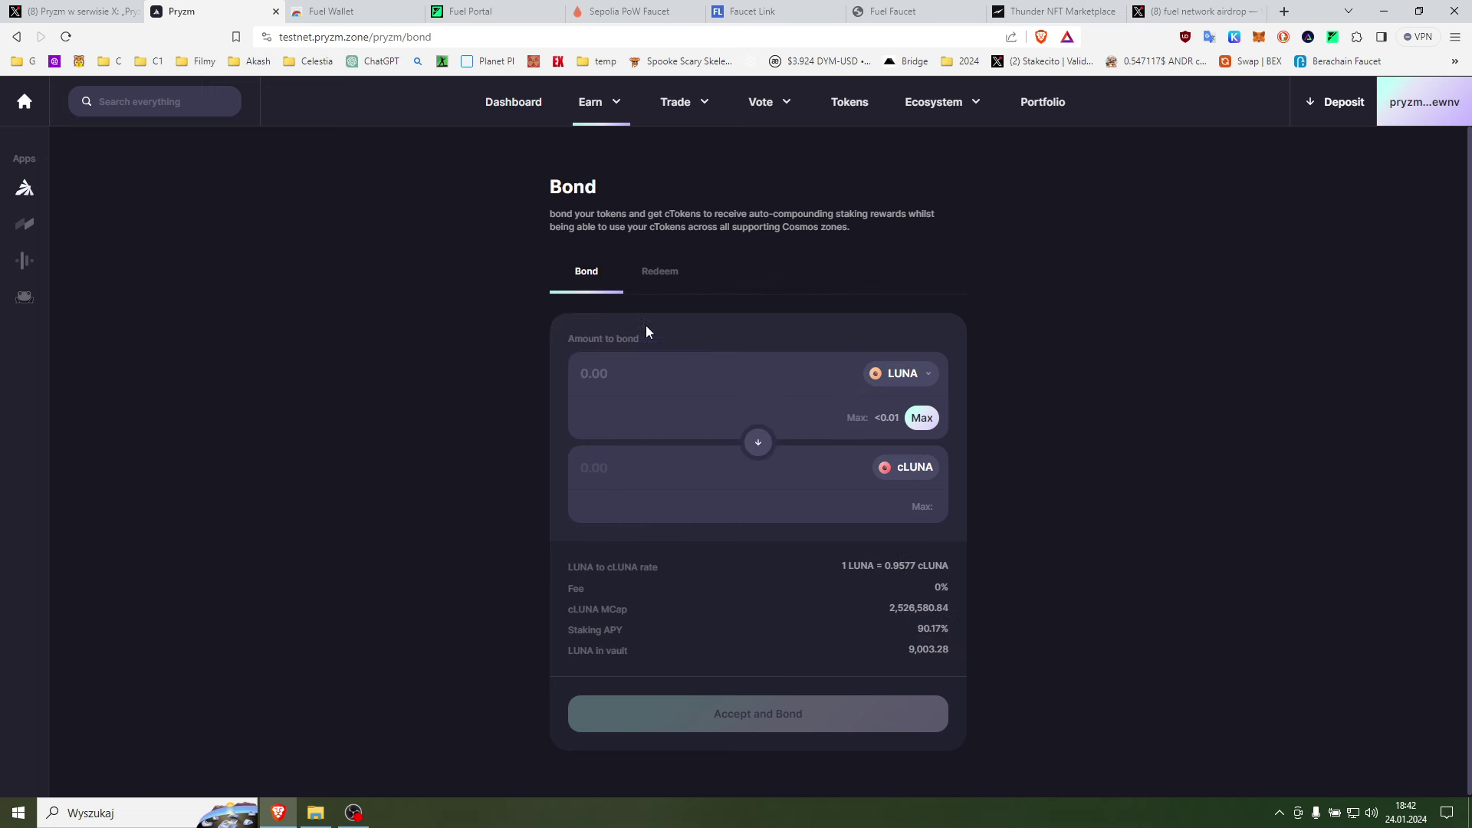
- Check the liquid staking Redeem form, return to the Bond form, and look over the task cards on the Dashboard
click(653, 273)
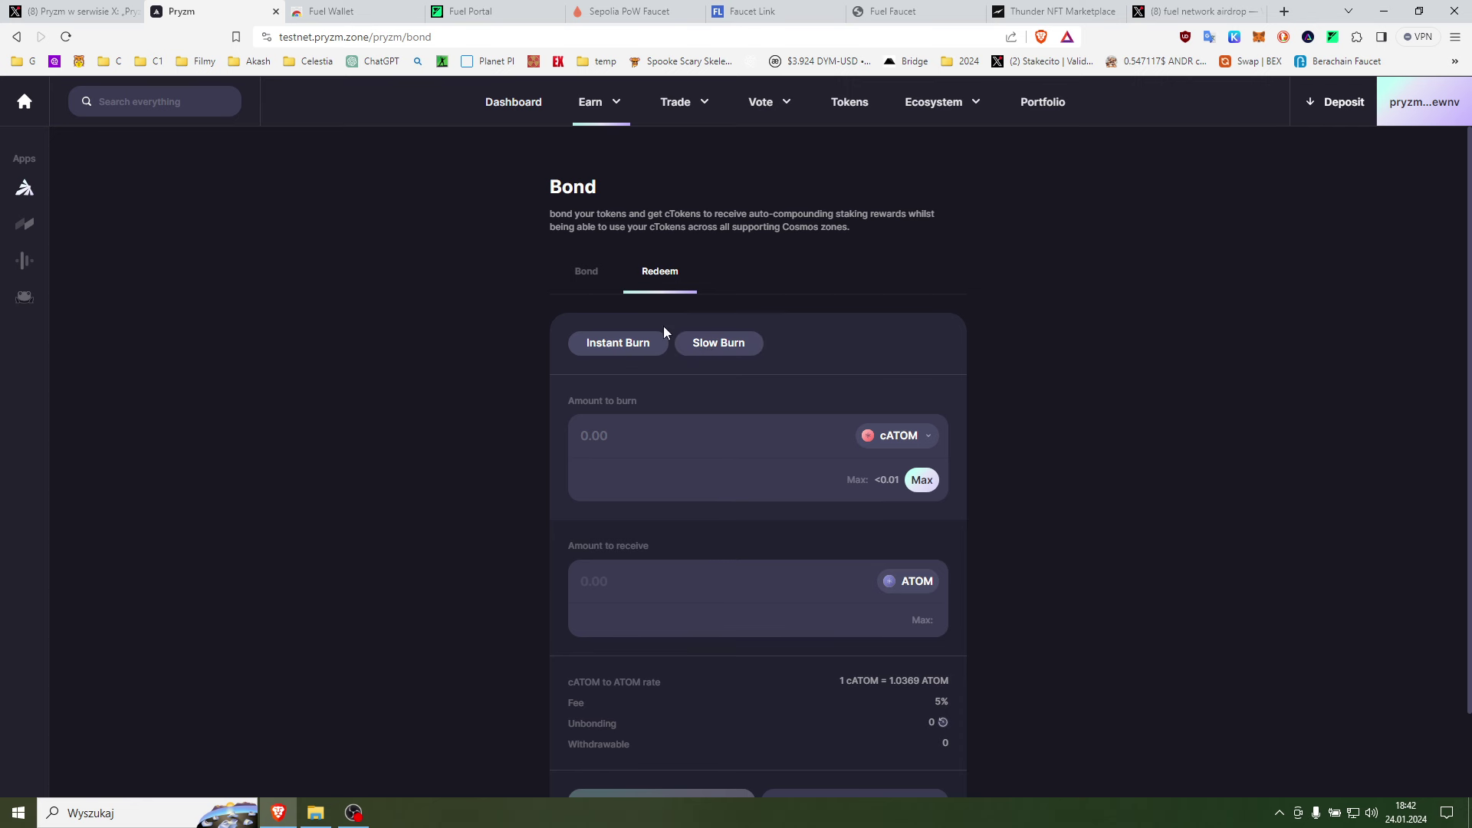
click(600, 287)
click(507, 110)
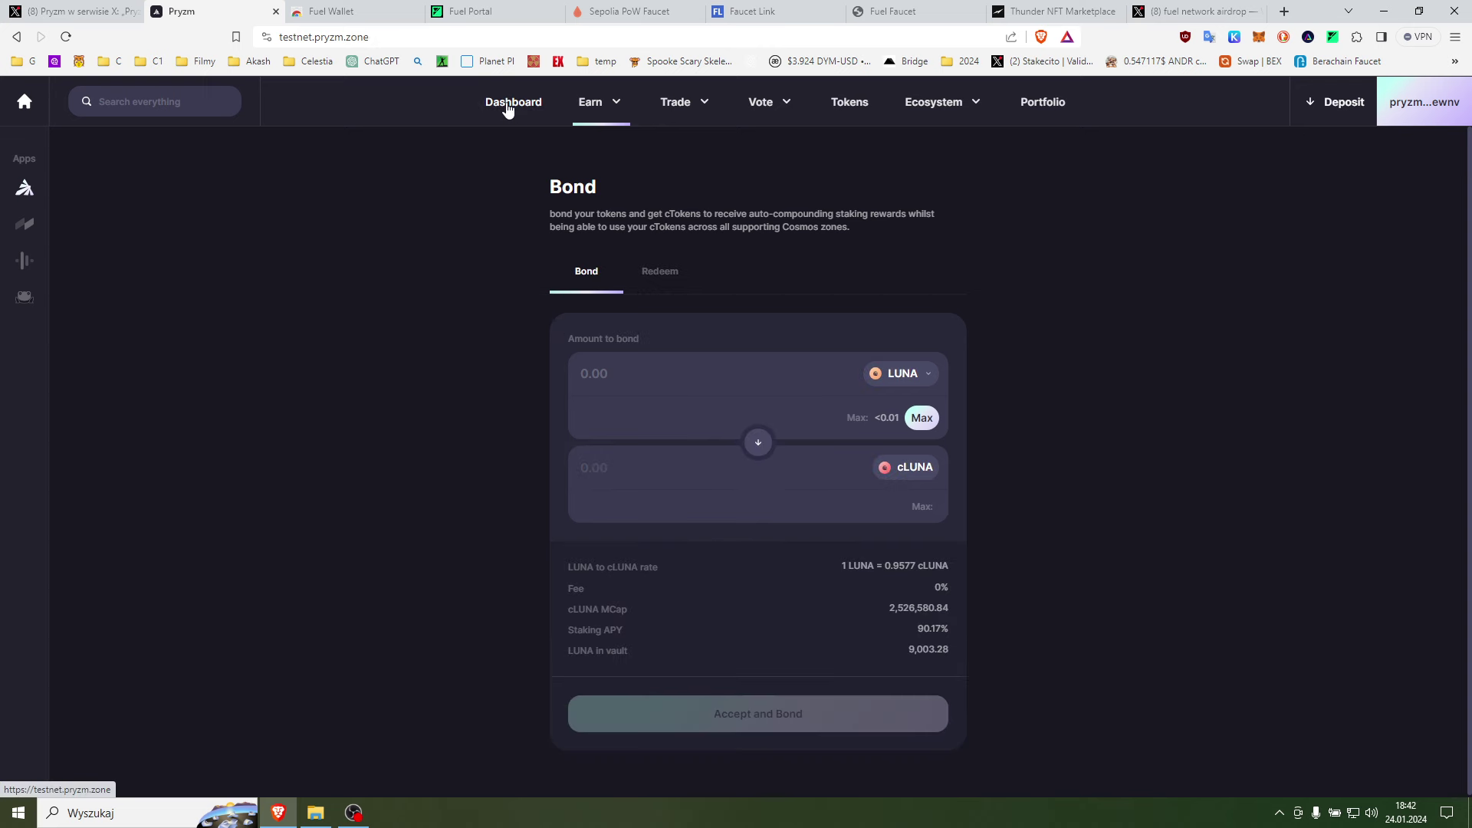
scroll(286, 289, down, 2)
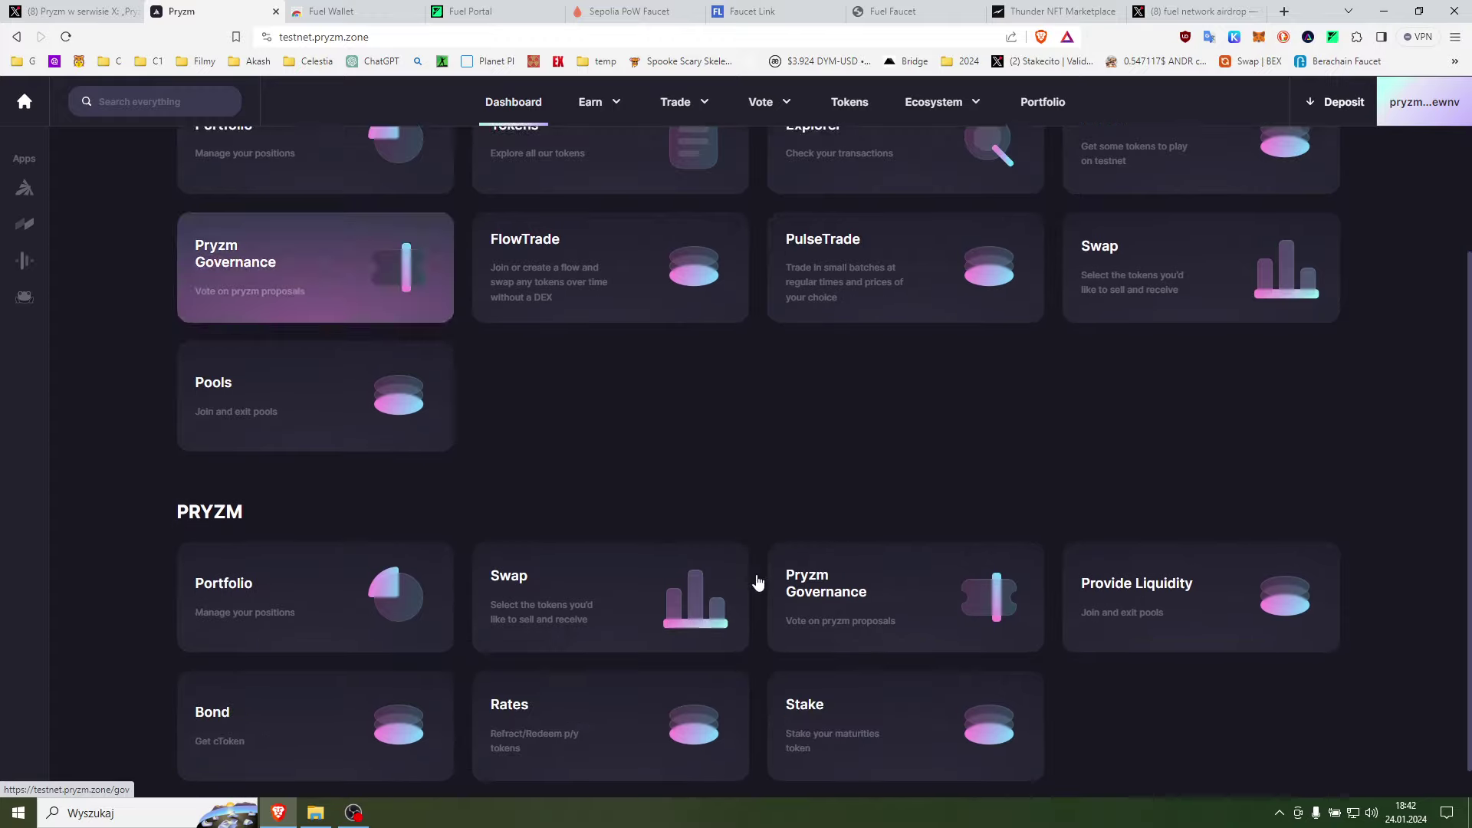
scroll(1014, 187, up, 3)
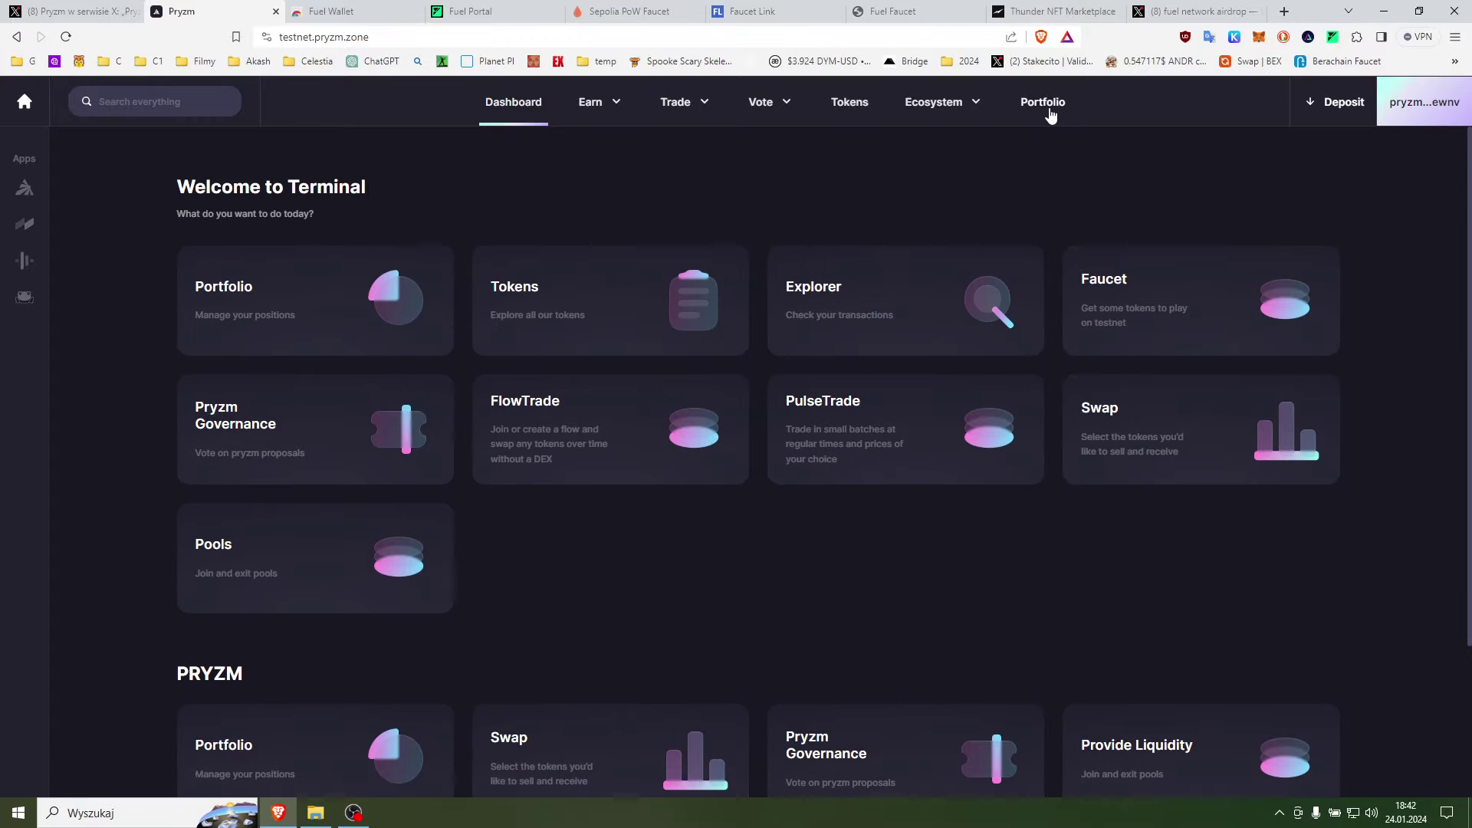
- Open the portfolio and review its wallet tokens, delegations, pool tokens and yield token sections
click(1048, 112)
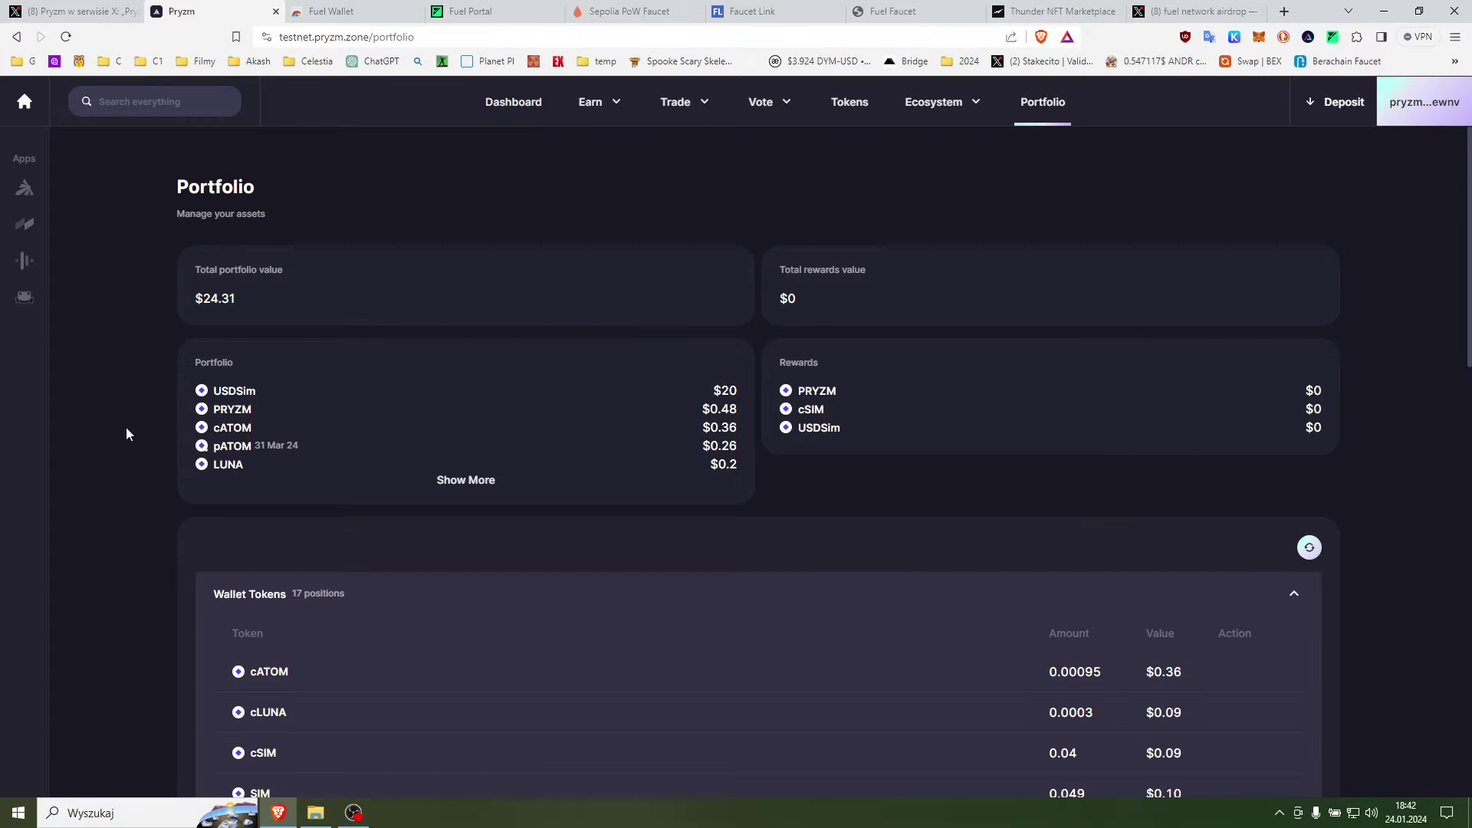
scroll(125, 434, down, 10)
scroll(342, 361, down, 5)
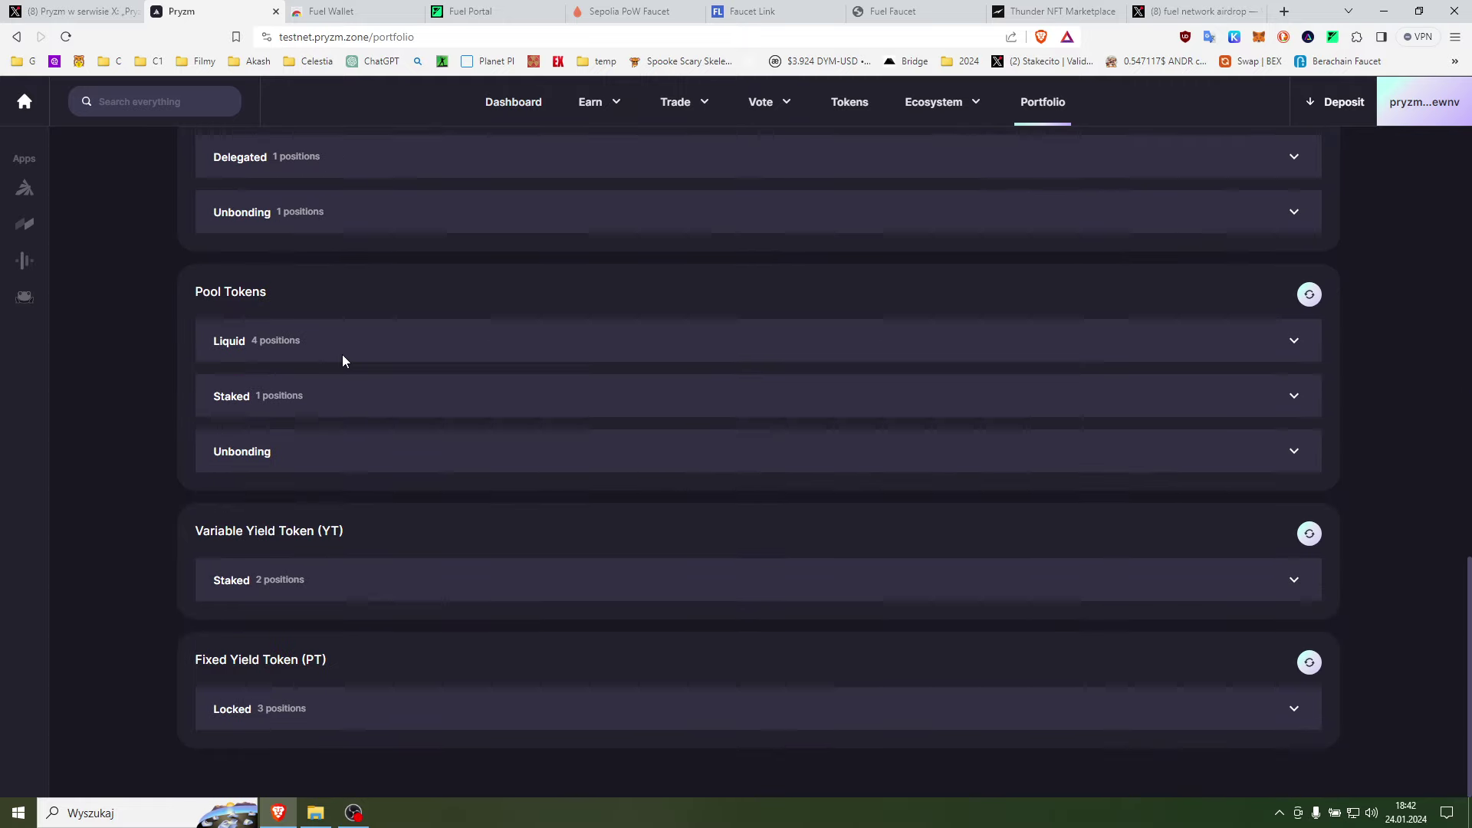
scroll(276, 475, up, 15)
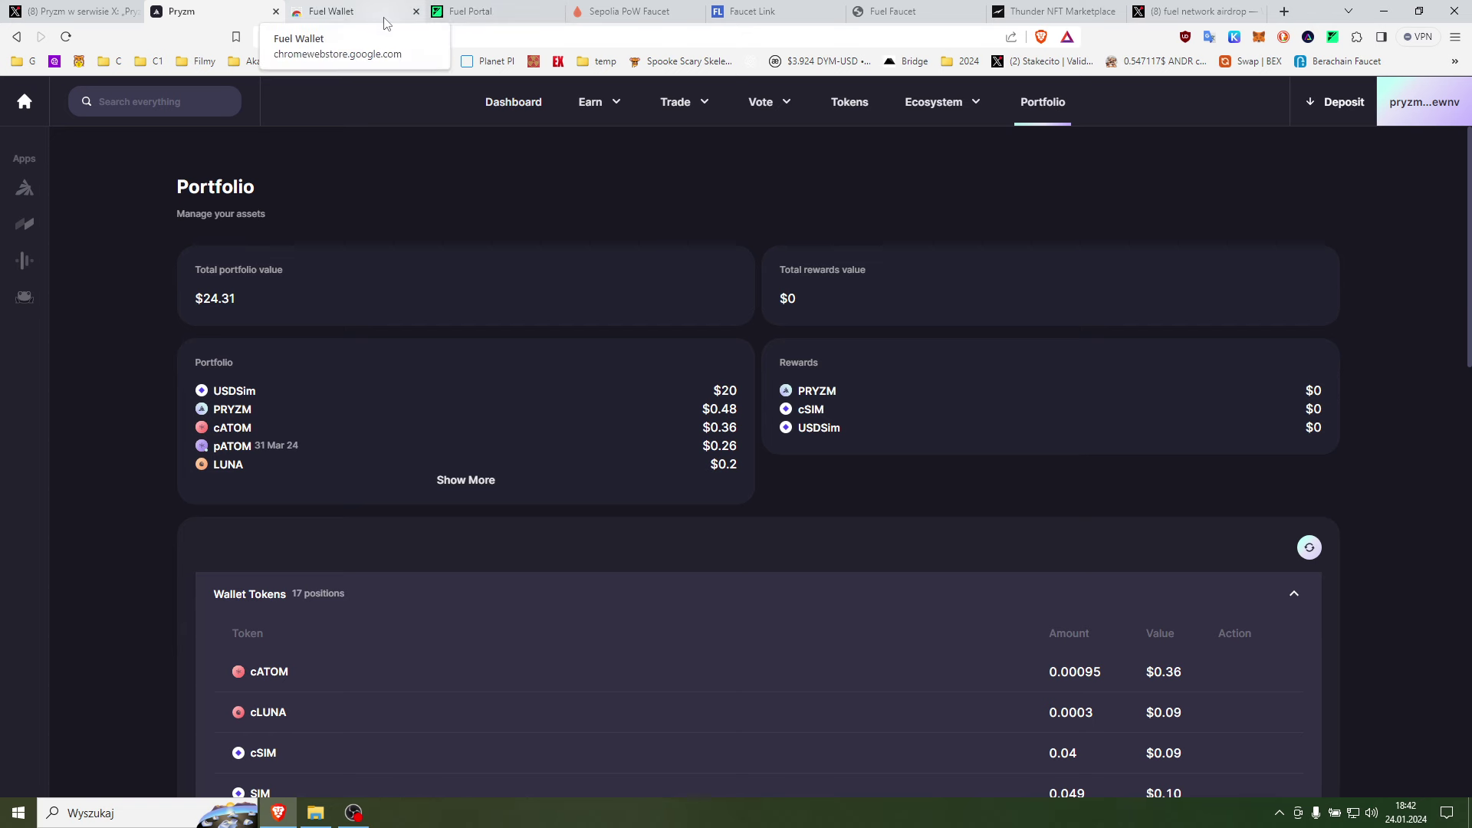
- Switch to the Fuel Portal's bridge history and check the SepoliaETH balance in the MetaMask wallet
click(458, 17)
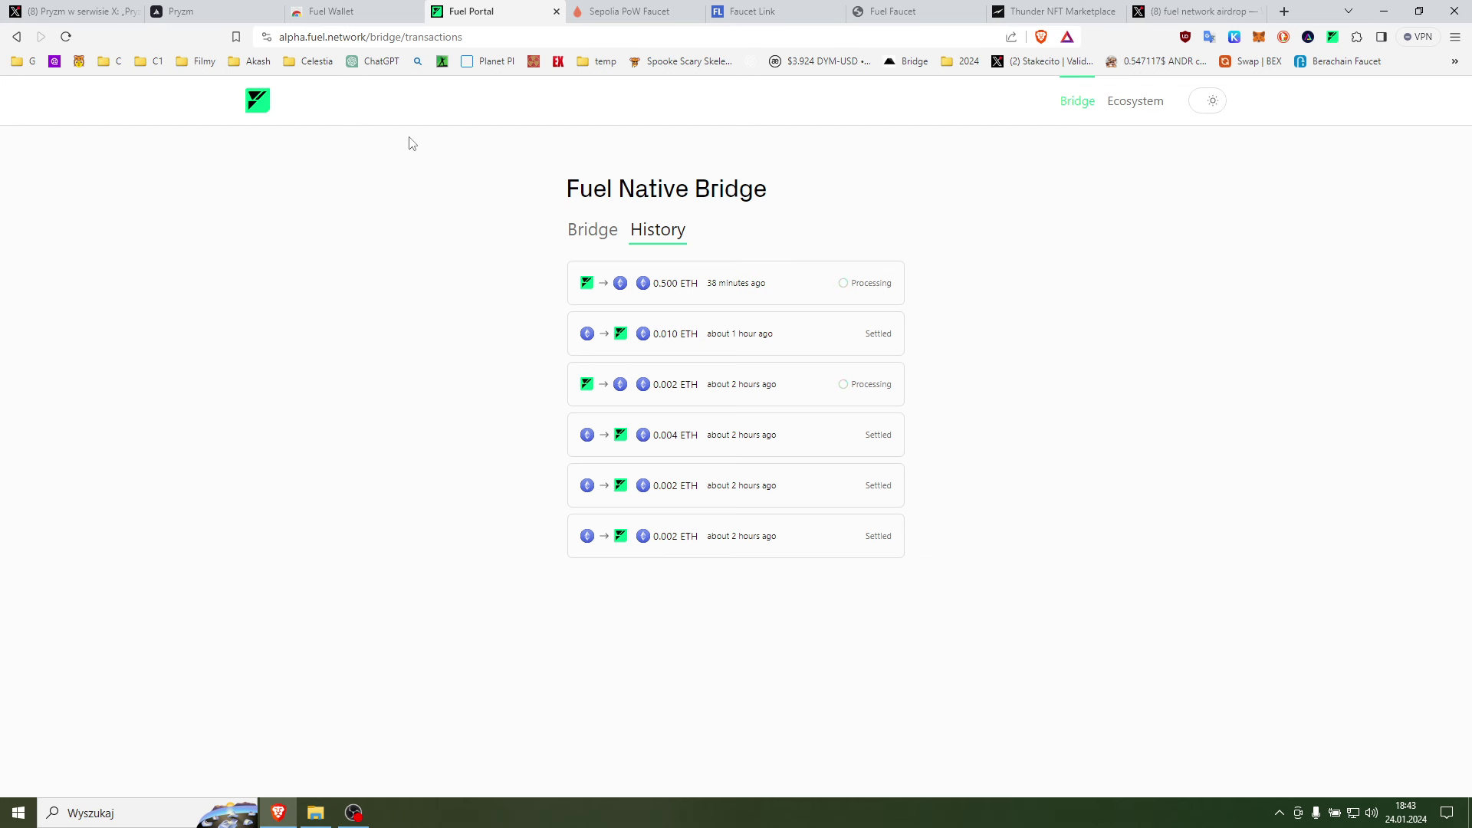
click(1259, 38)
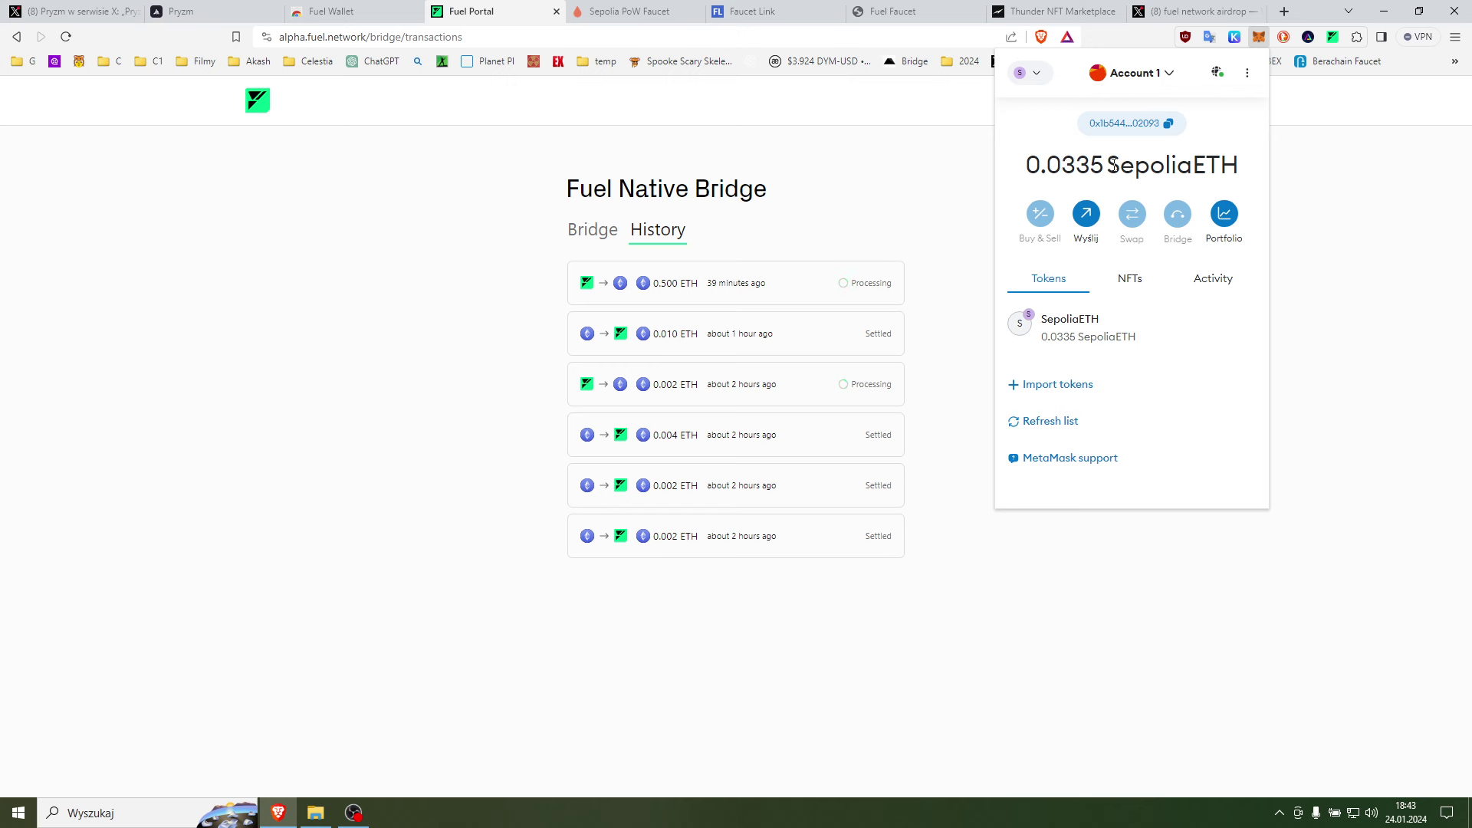
drag(1106, 164, 1235, 167)
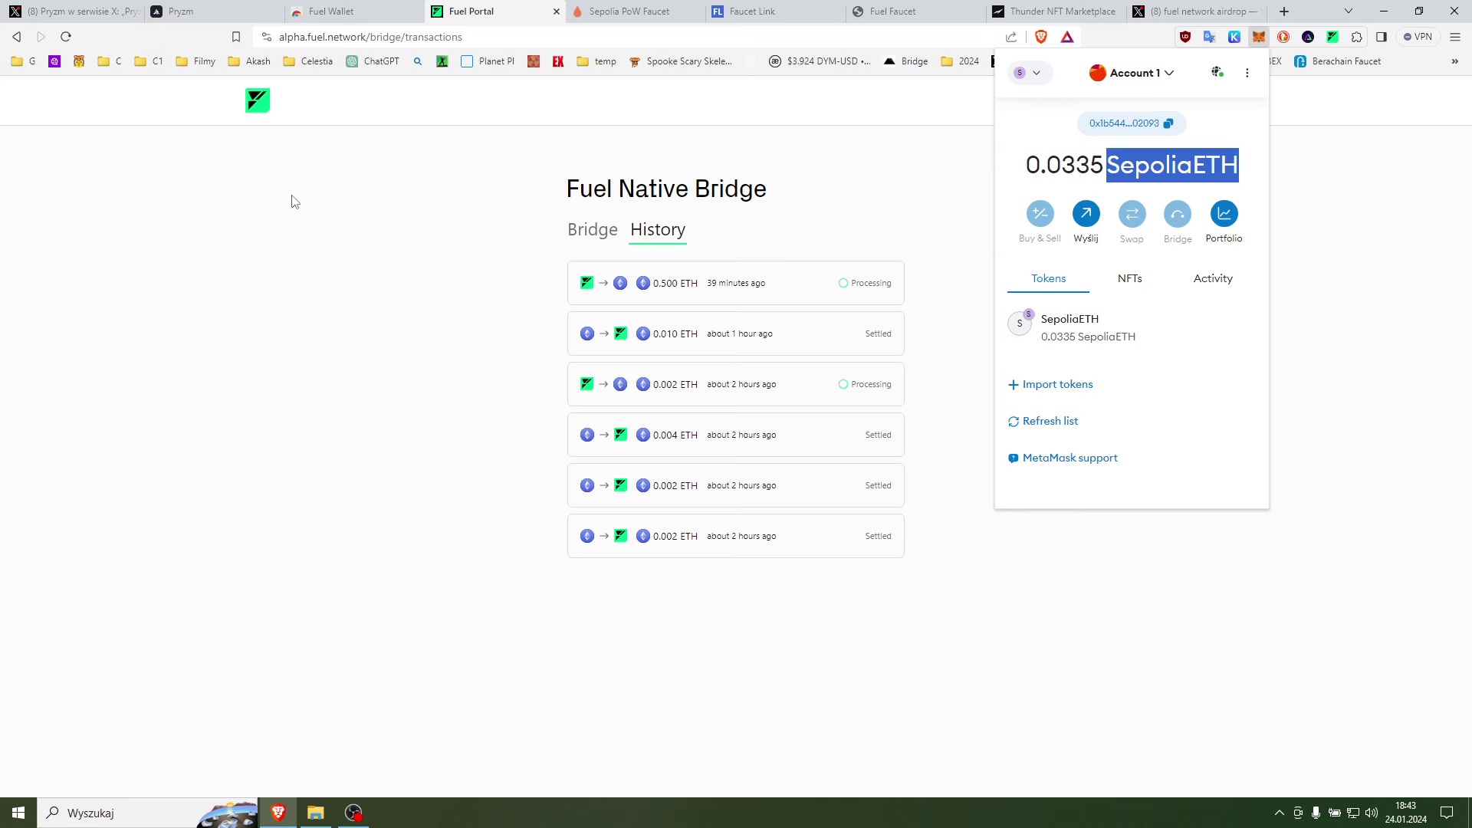
triple_click(306, 208)
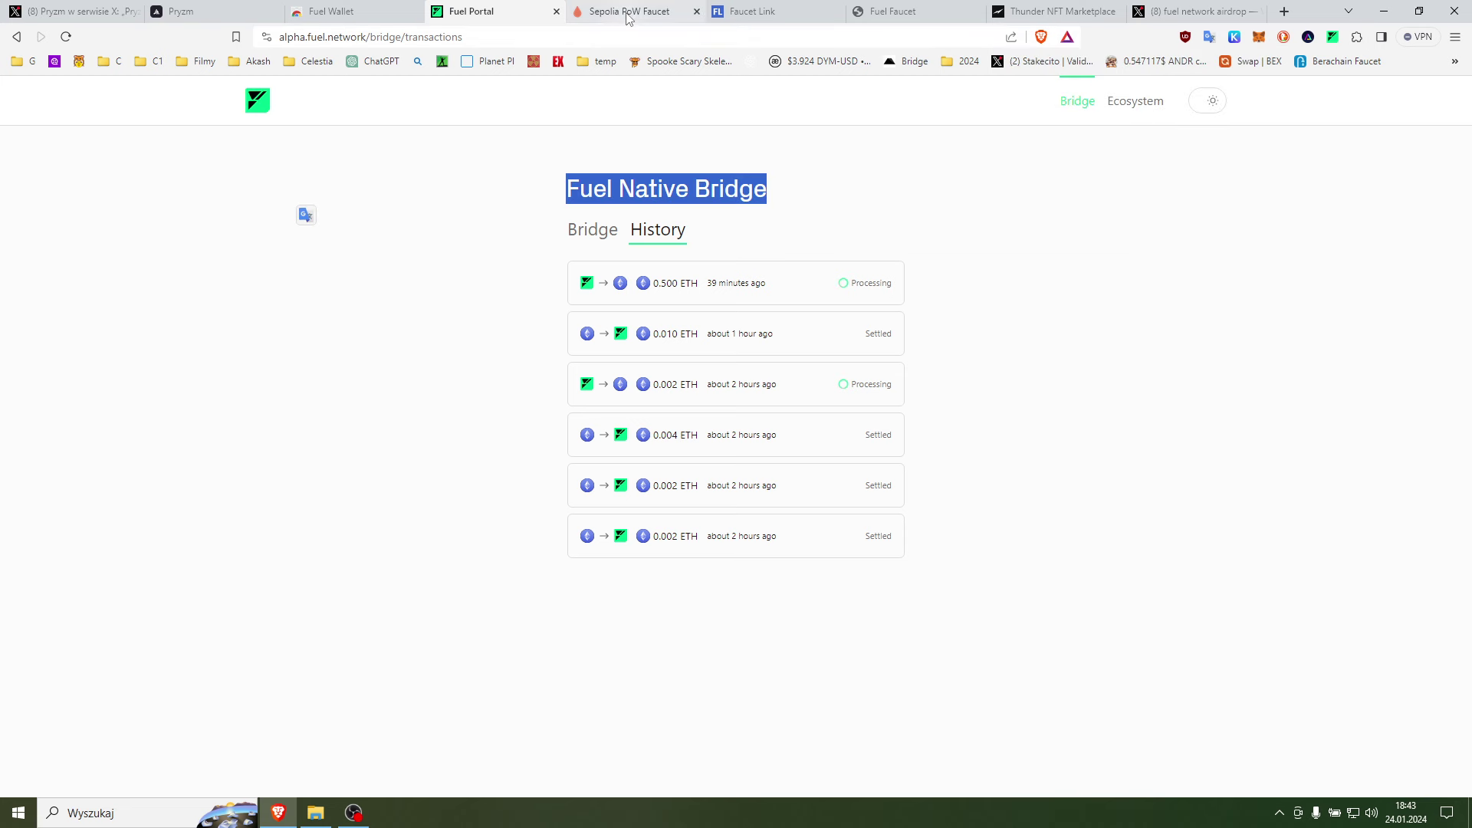
click(372, 261)
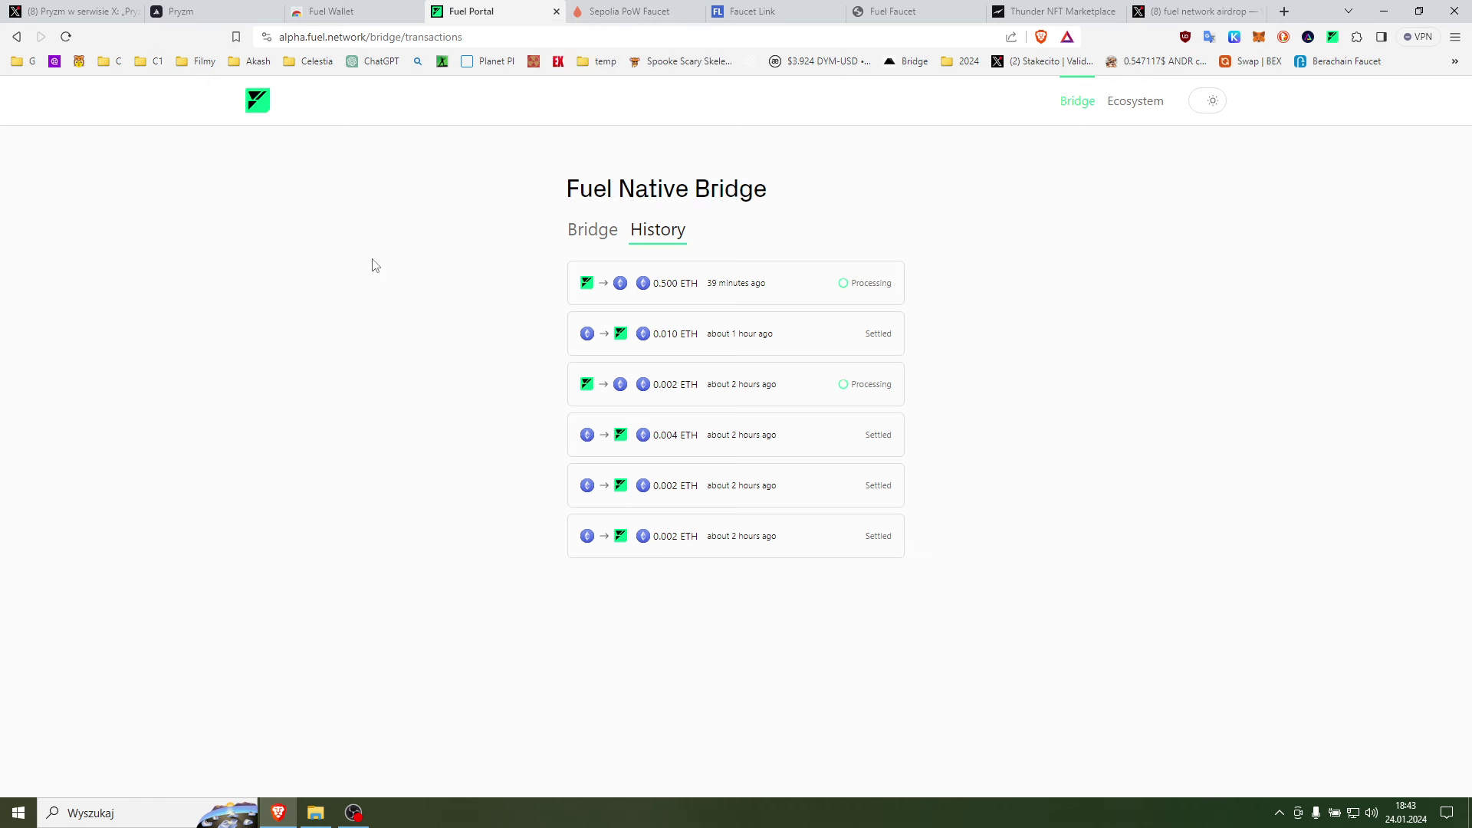
- Check the minimum claim reward on the Sepolia PoW Faucet and browse the Sepolia faucets listed on Faucet Link
click(631, 12)
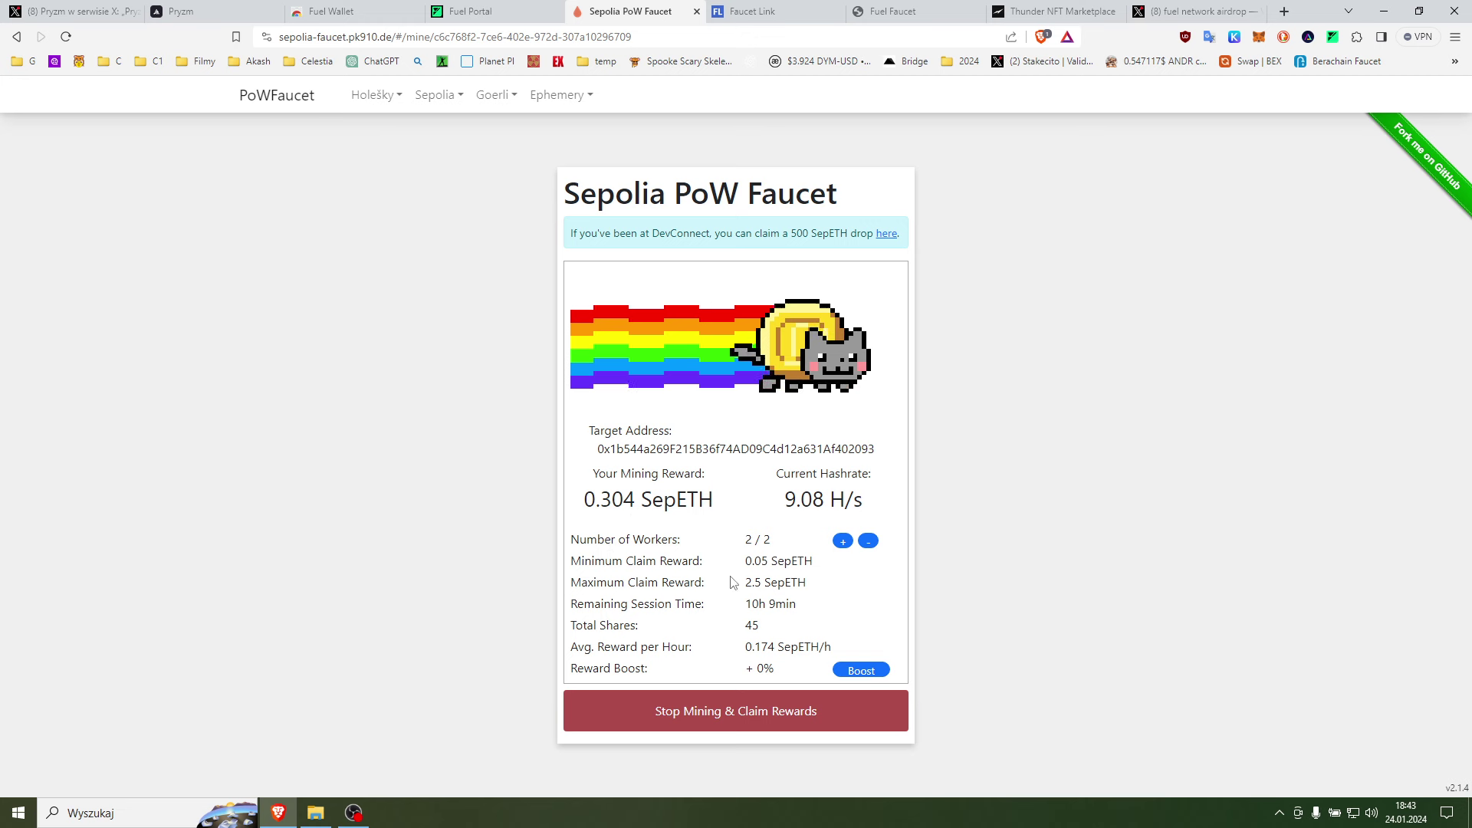
drag(768, 562, 745, 569)
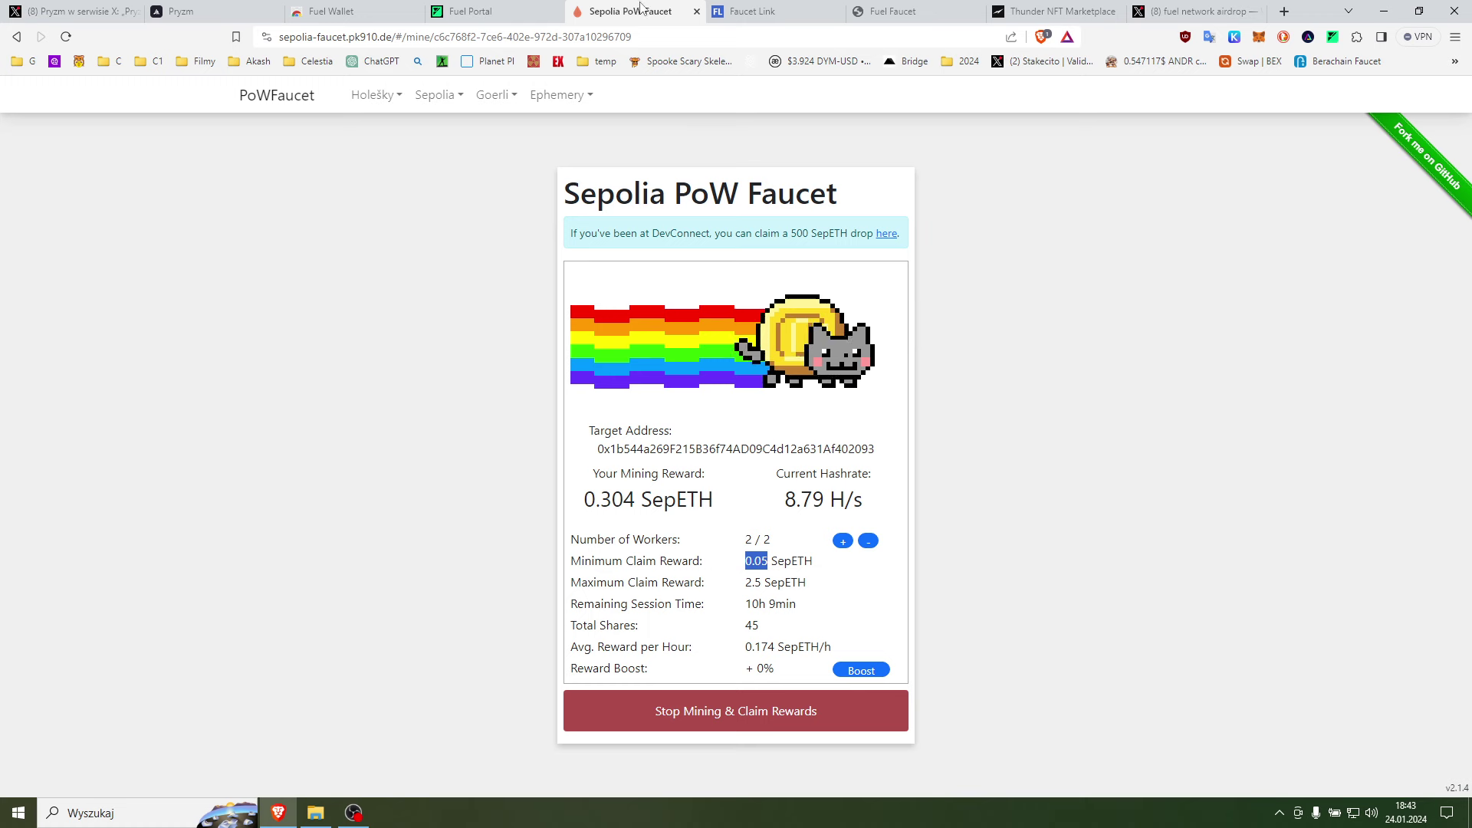
click(732, 12)
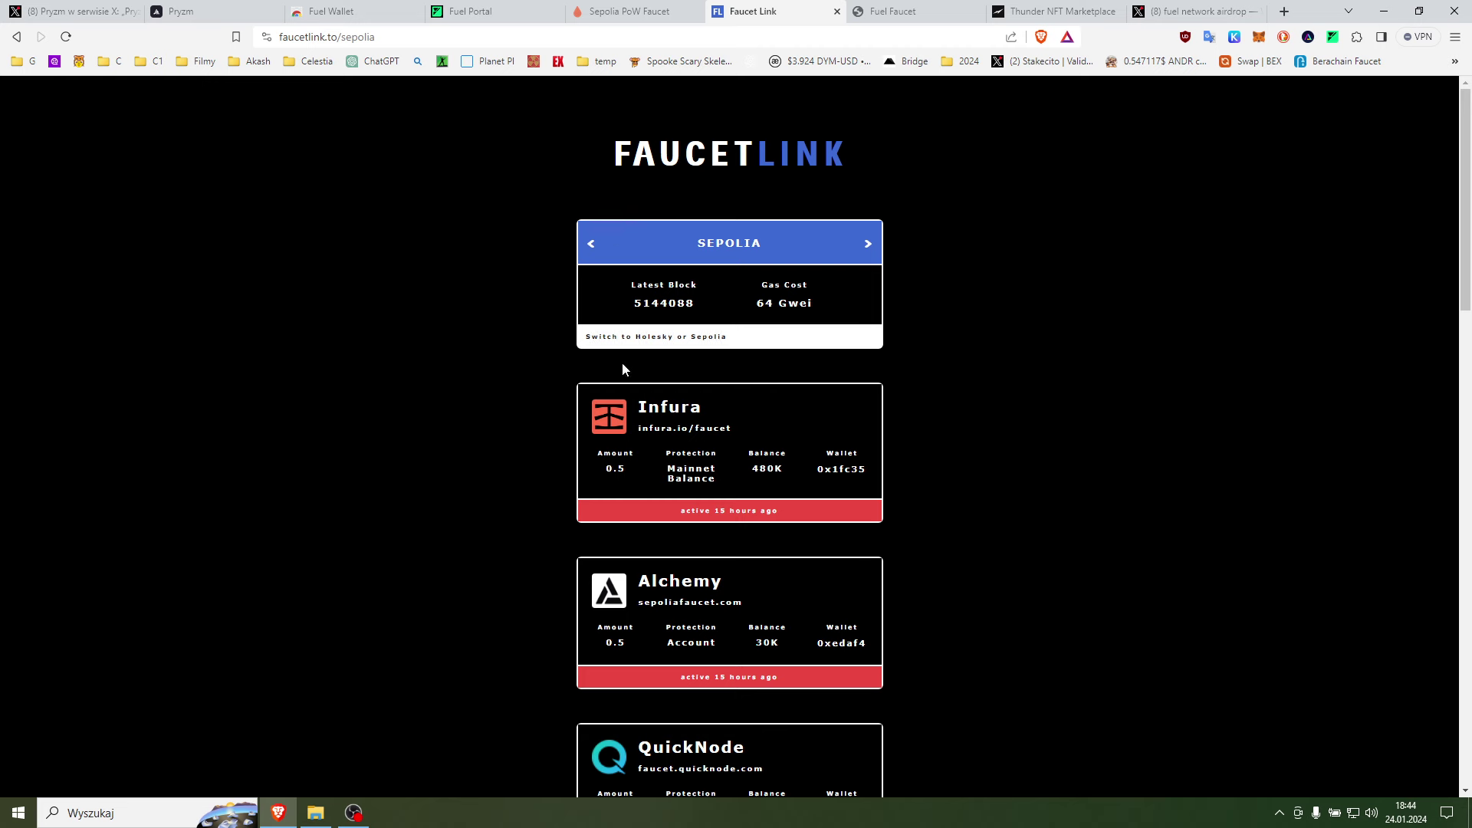
scroll(475, 521, down, 2)
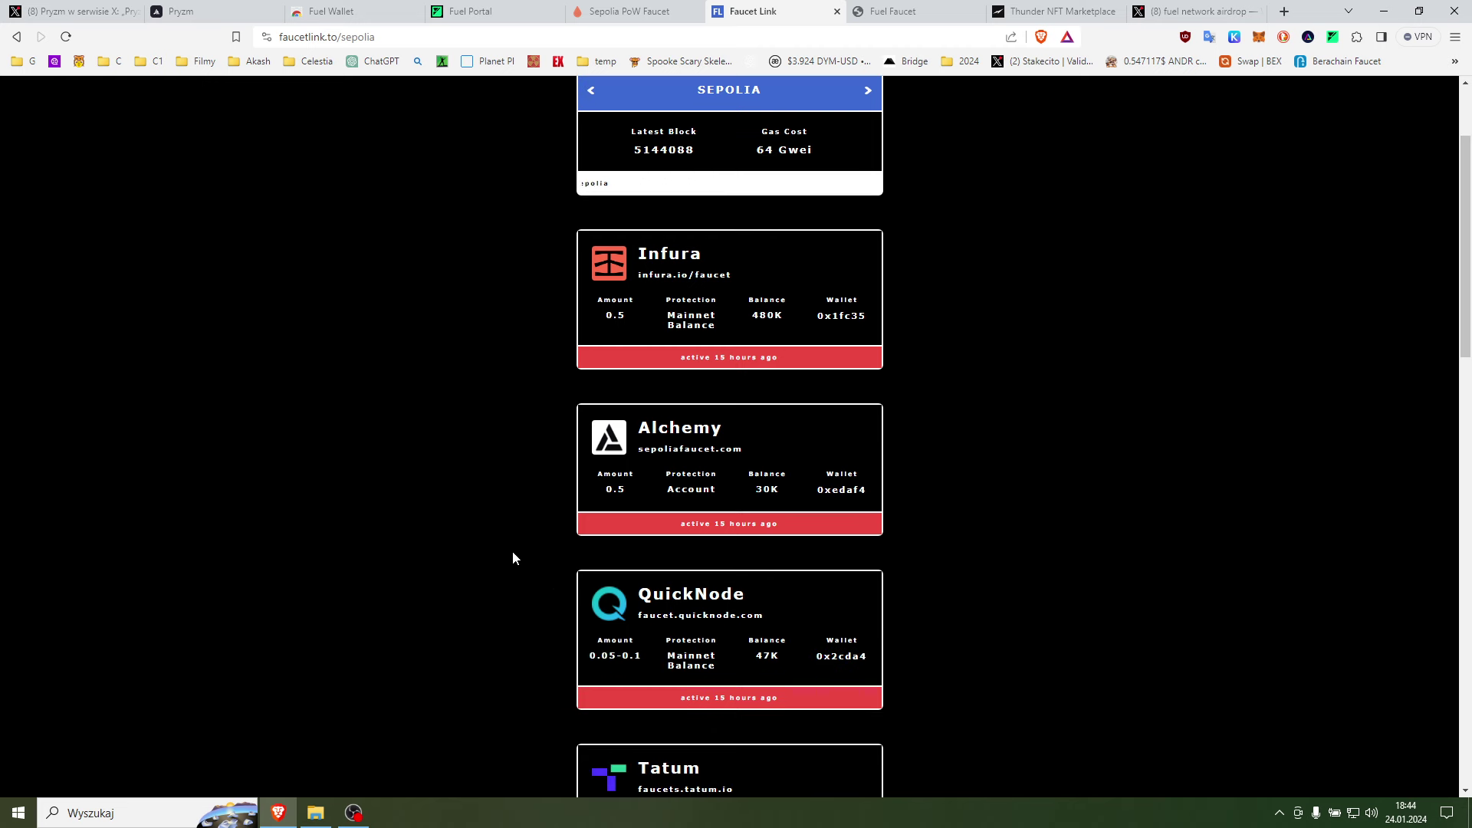
scroll(512, 556, down, 5)
scroll(510, 554, up, 5)
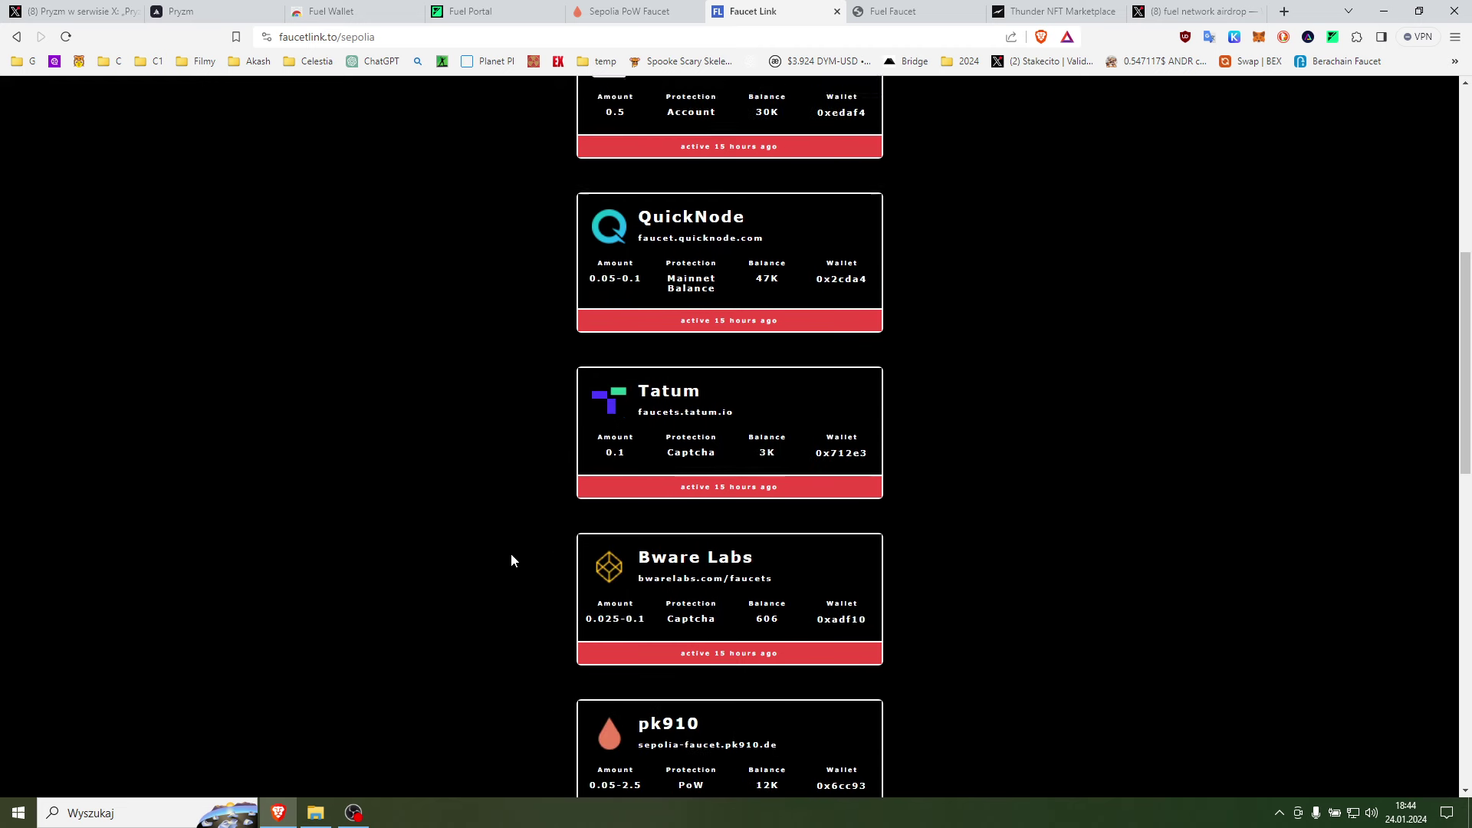
scroll(509, 553, up, 3)
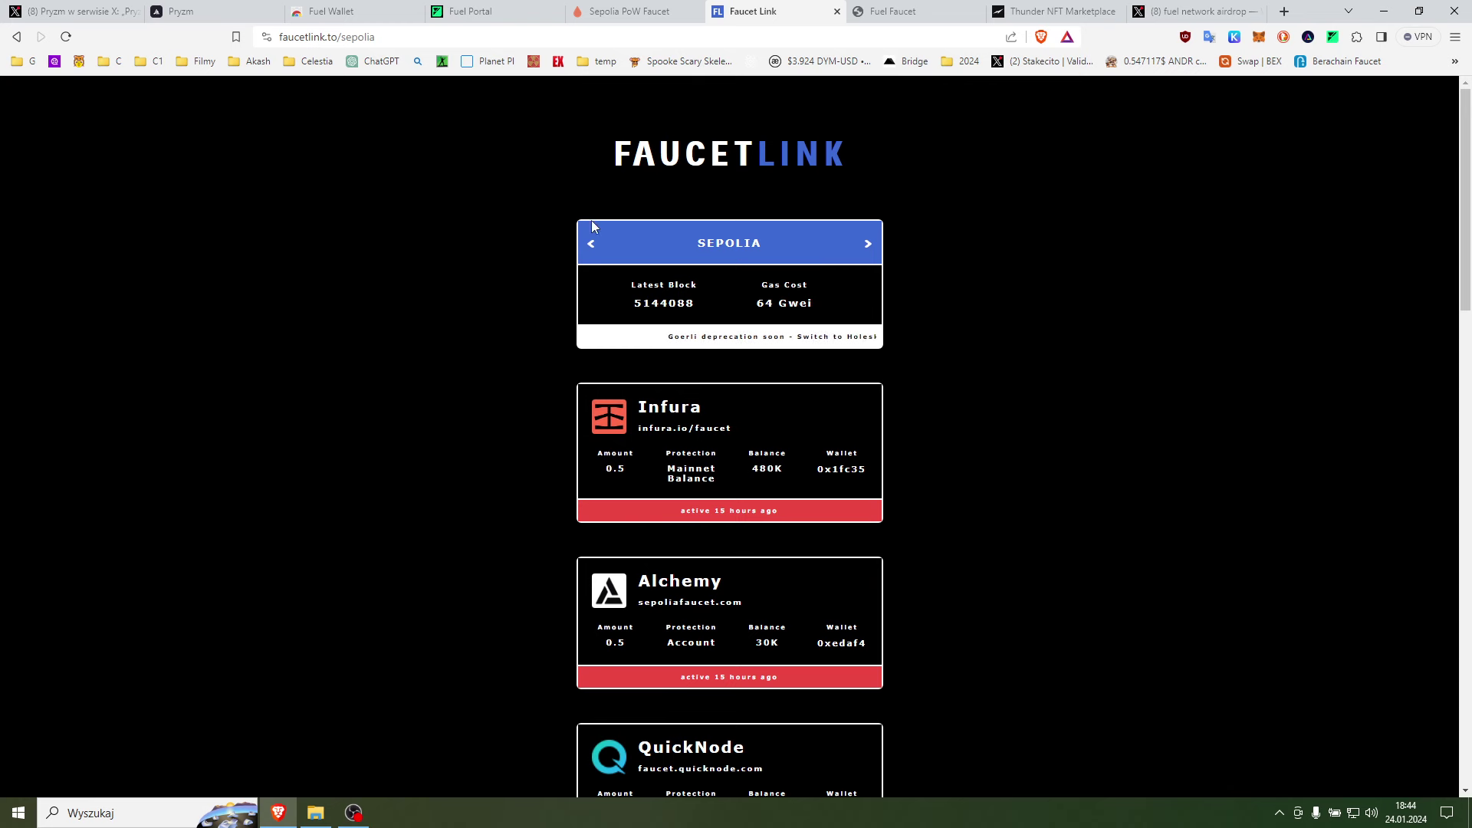
- View the Fuel Faucet page and the Fuel Wallet extension's store page, and return to the Fuel Portal
click(881, 11)
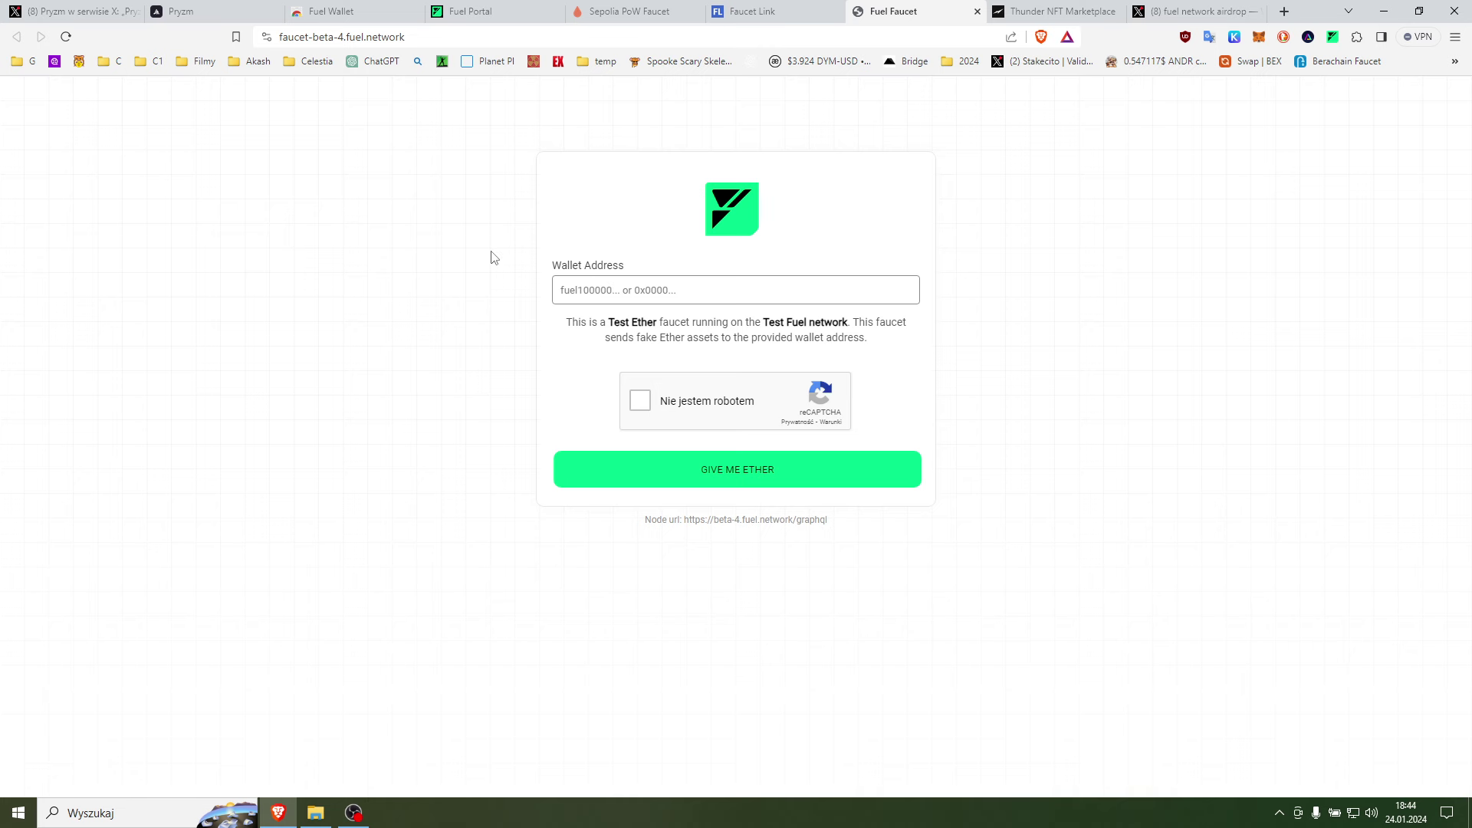
click(338, 11)
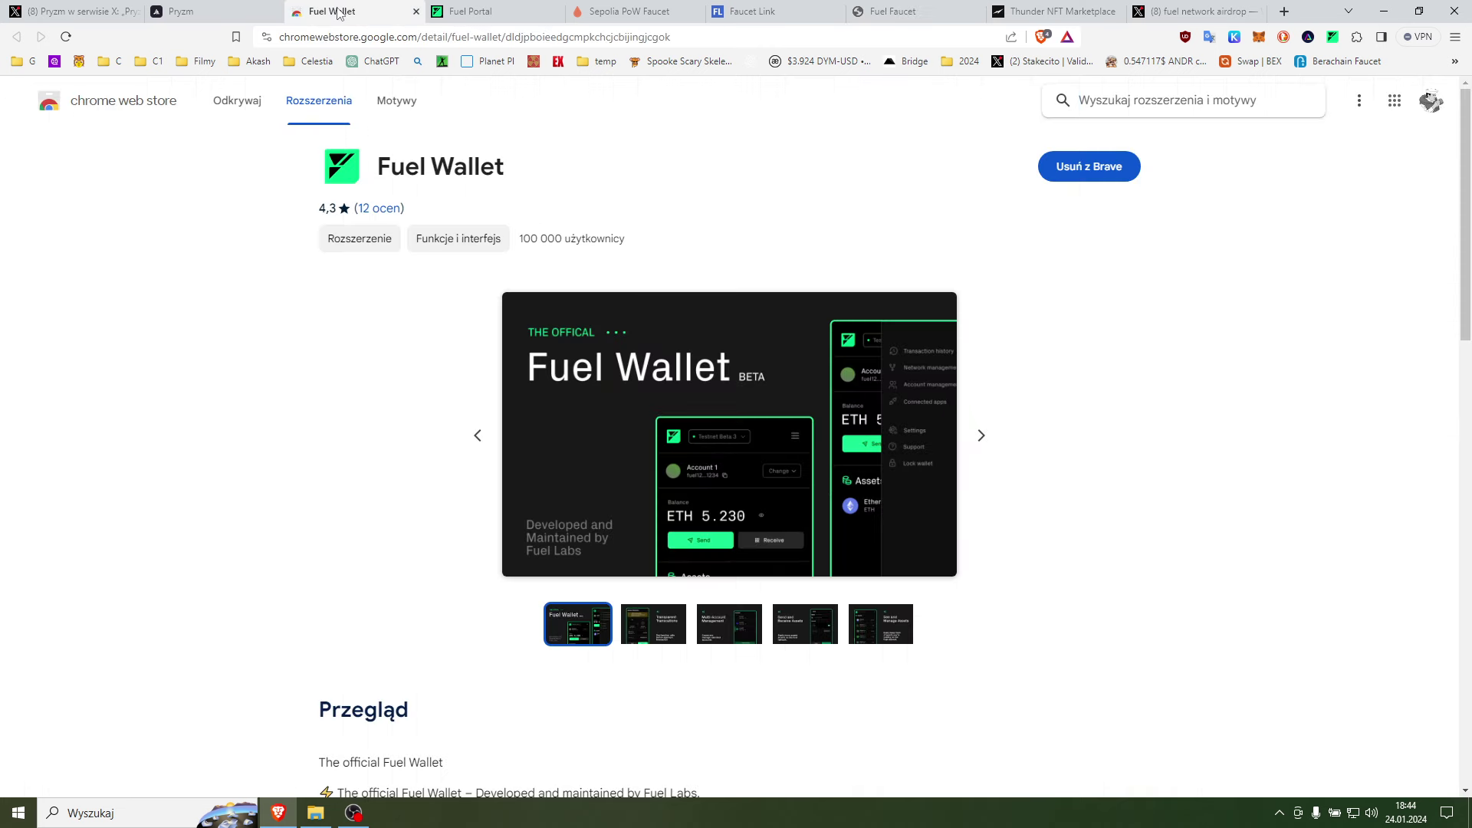
click(482, 12)
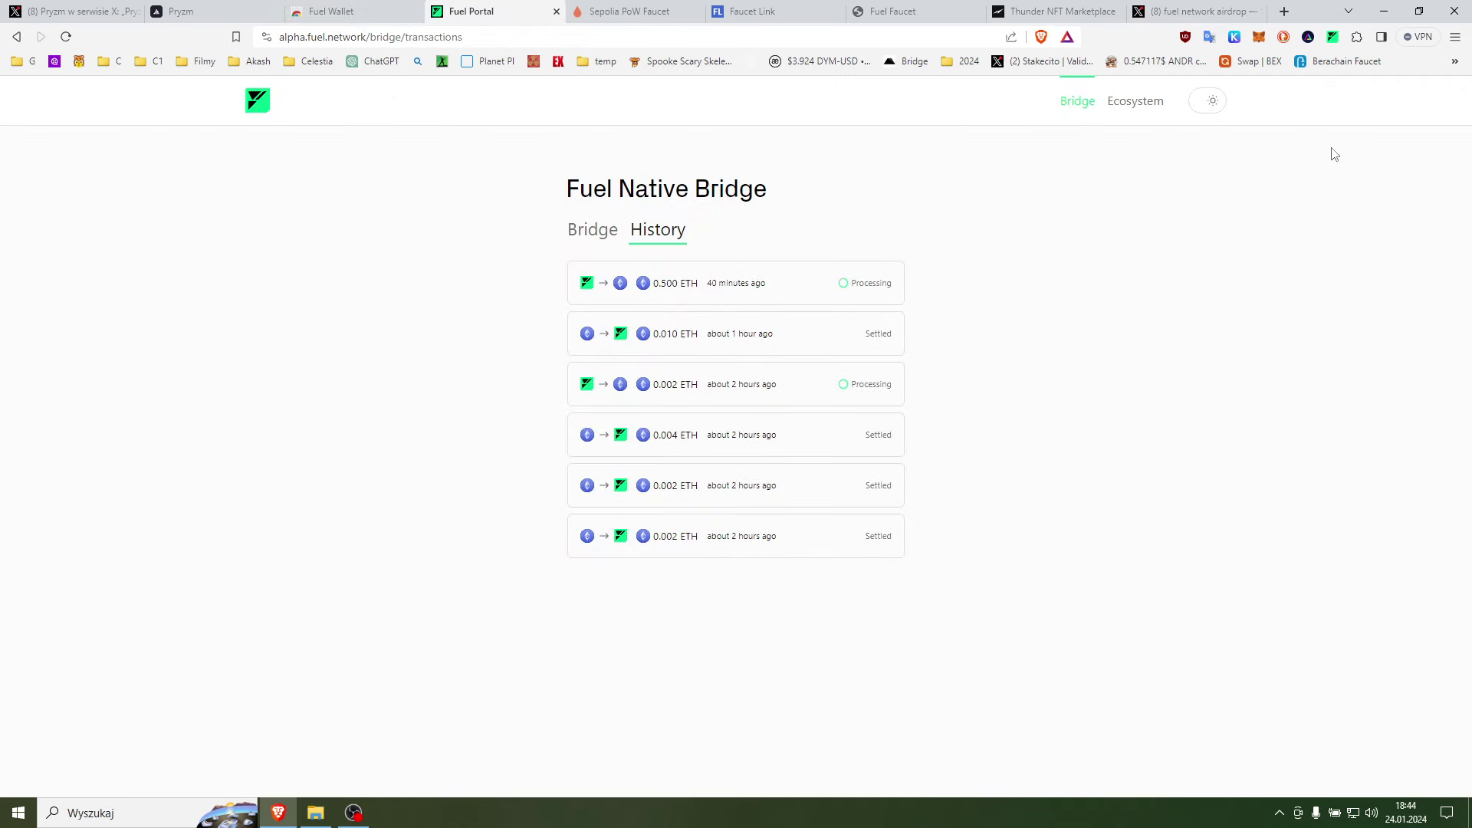
- Return to the Fuel Wallet store page and unlock the Fuel Wallet extension with the wallet password
click(364, 14)
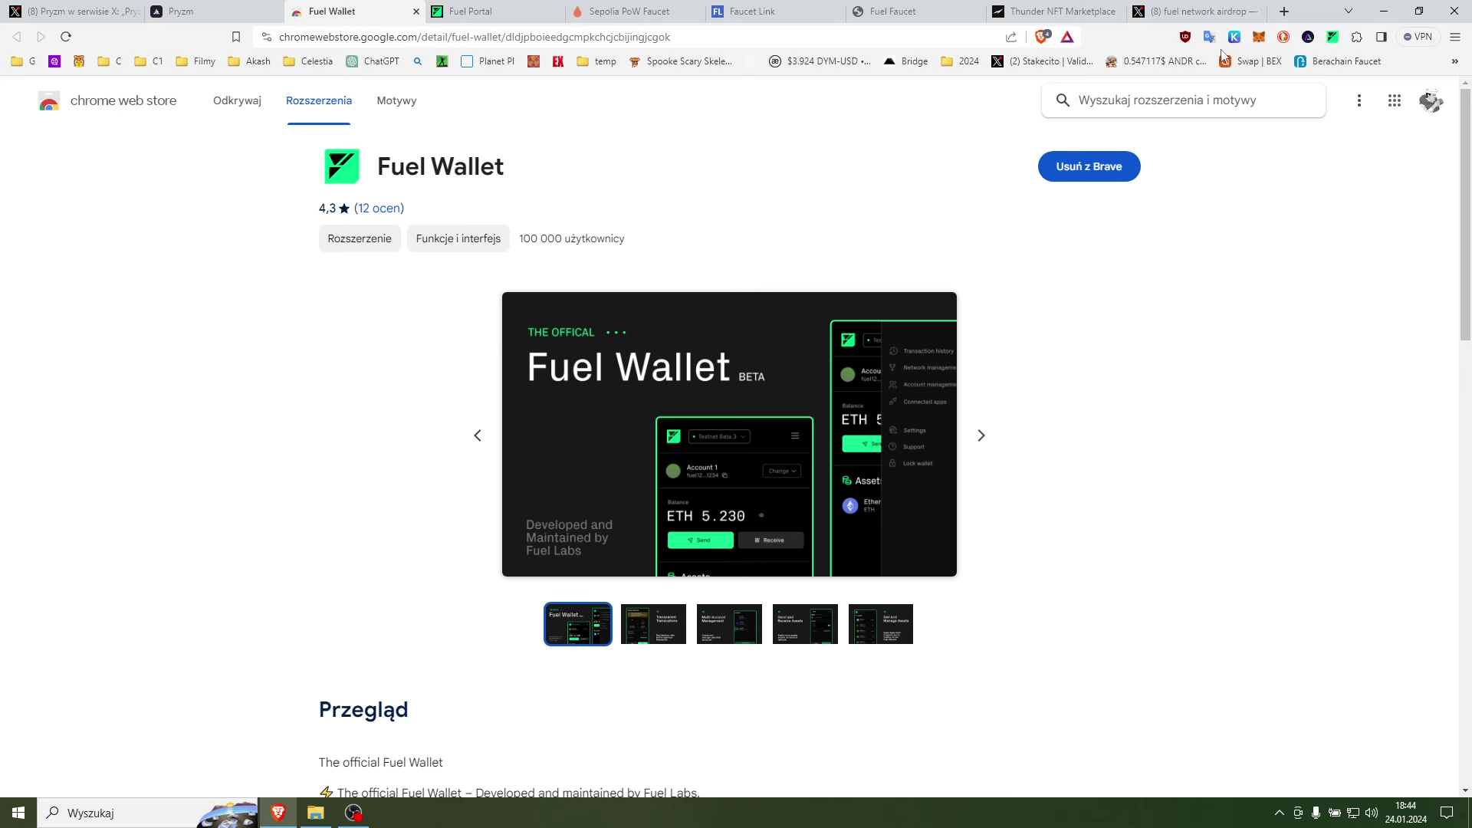
click(1333, 38)
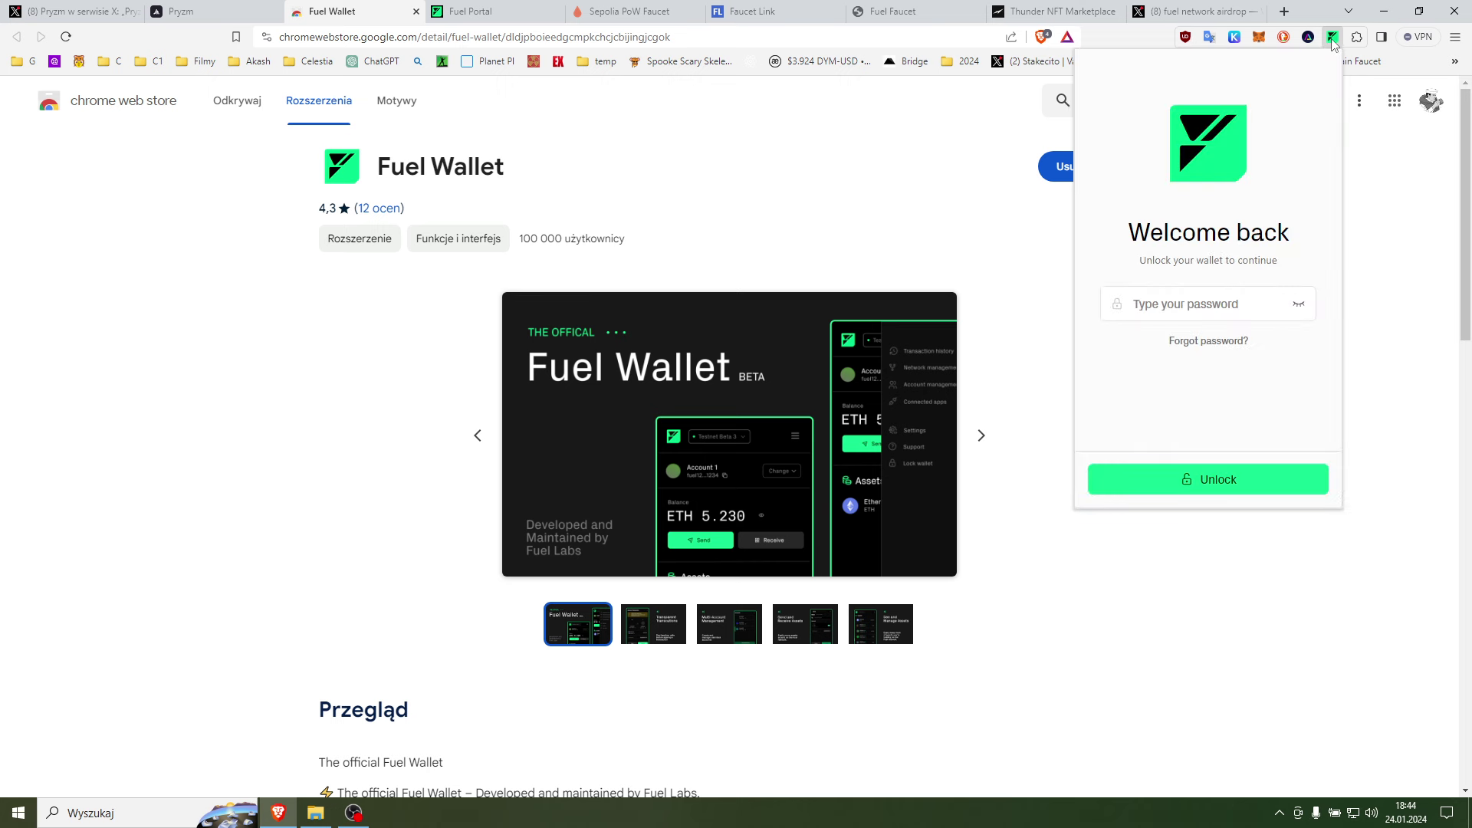
text(***)
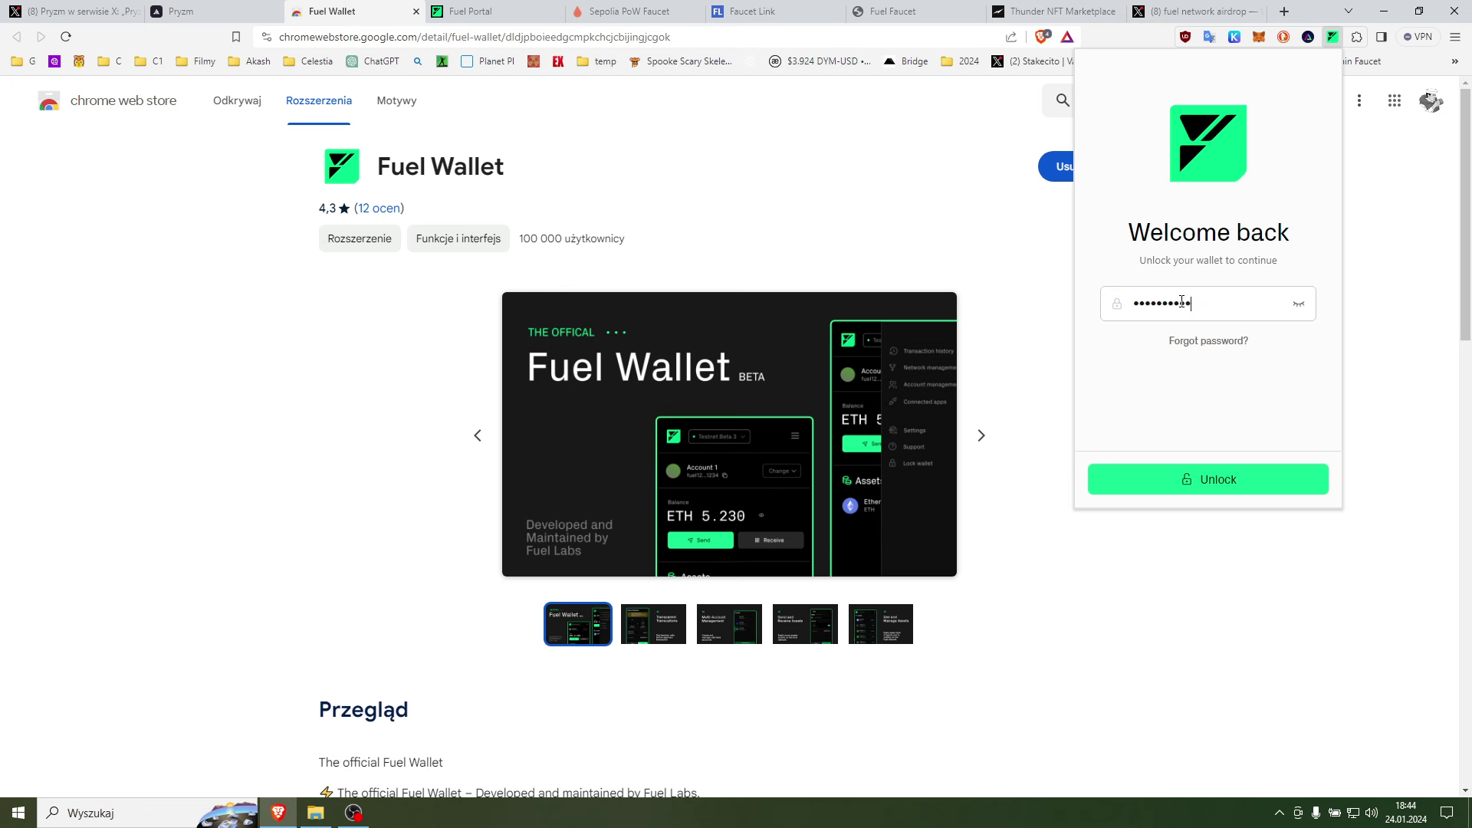
key(Return)
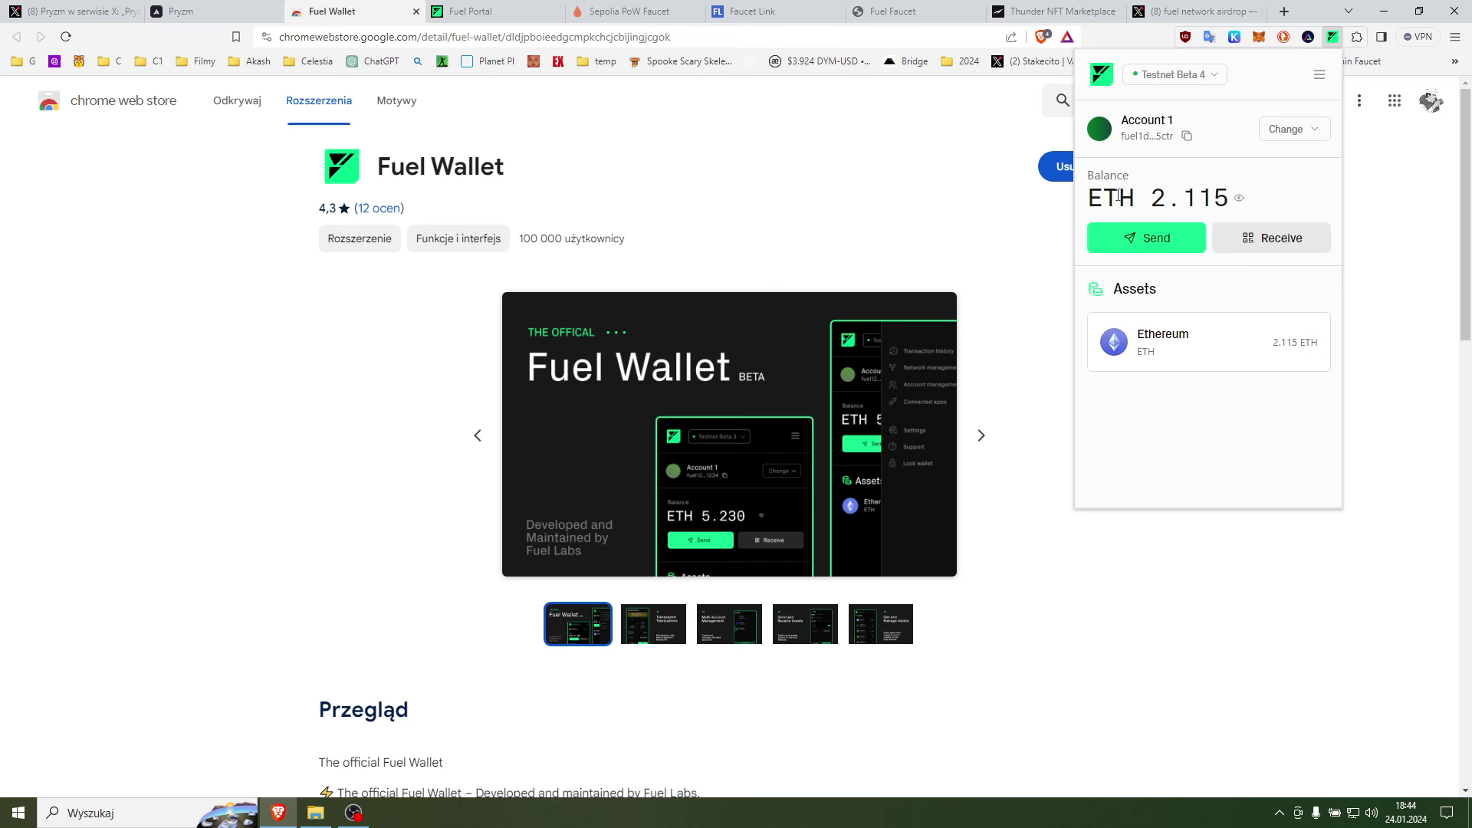
- Revisit the Fuel Faucet, compare the Fuel Portal's Bridge and History pages, and switch the bridge form to Withdraw from Fuel
click(893, 11)
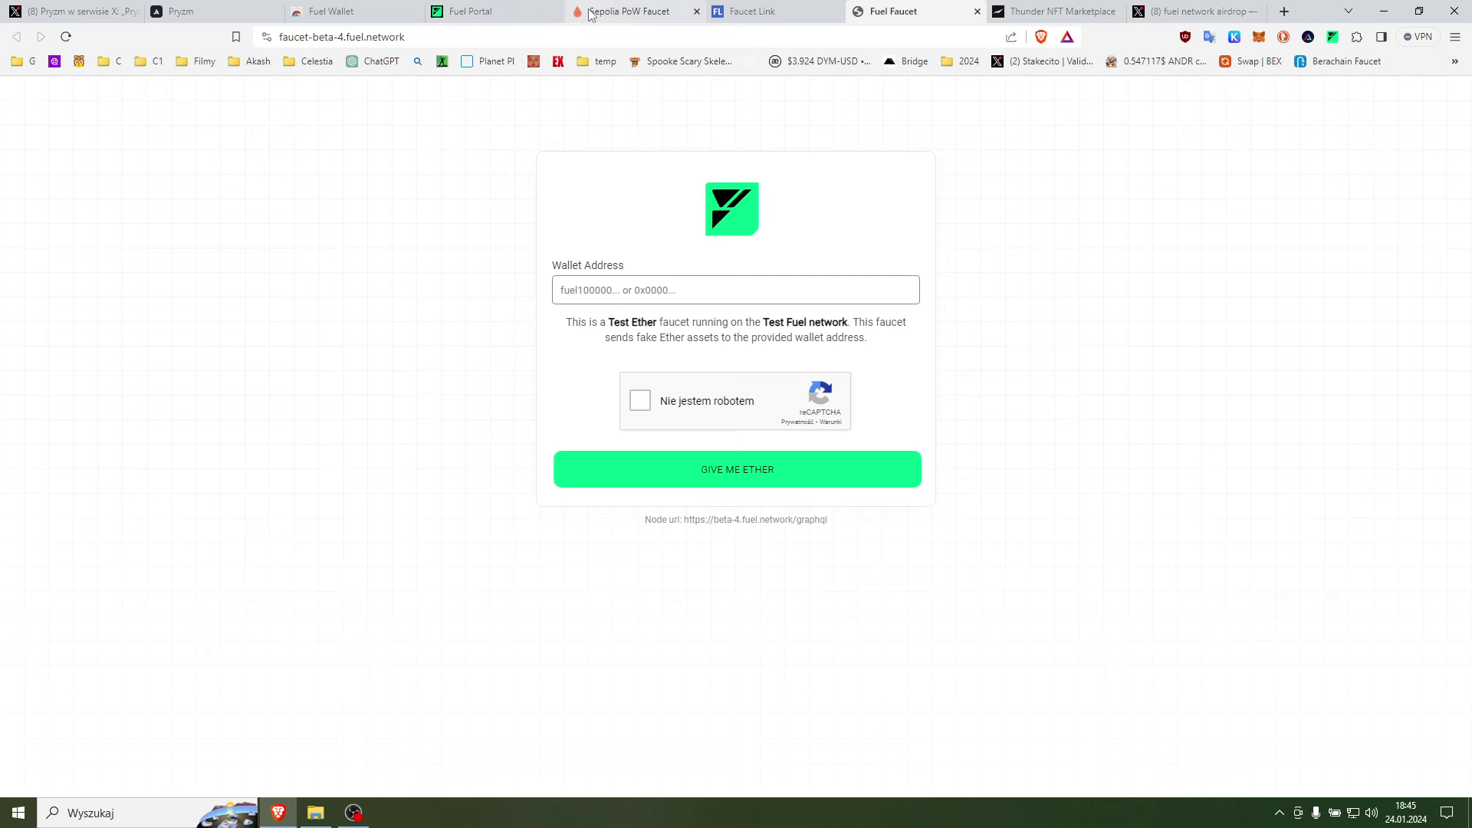
click(490, 17)
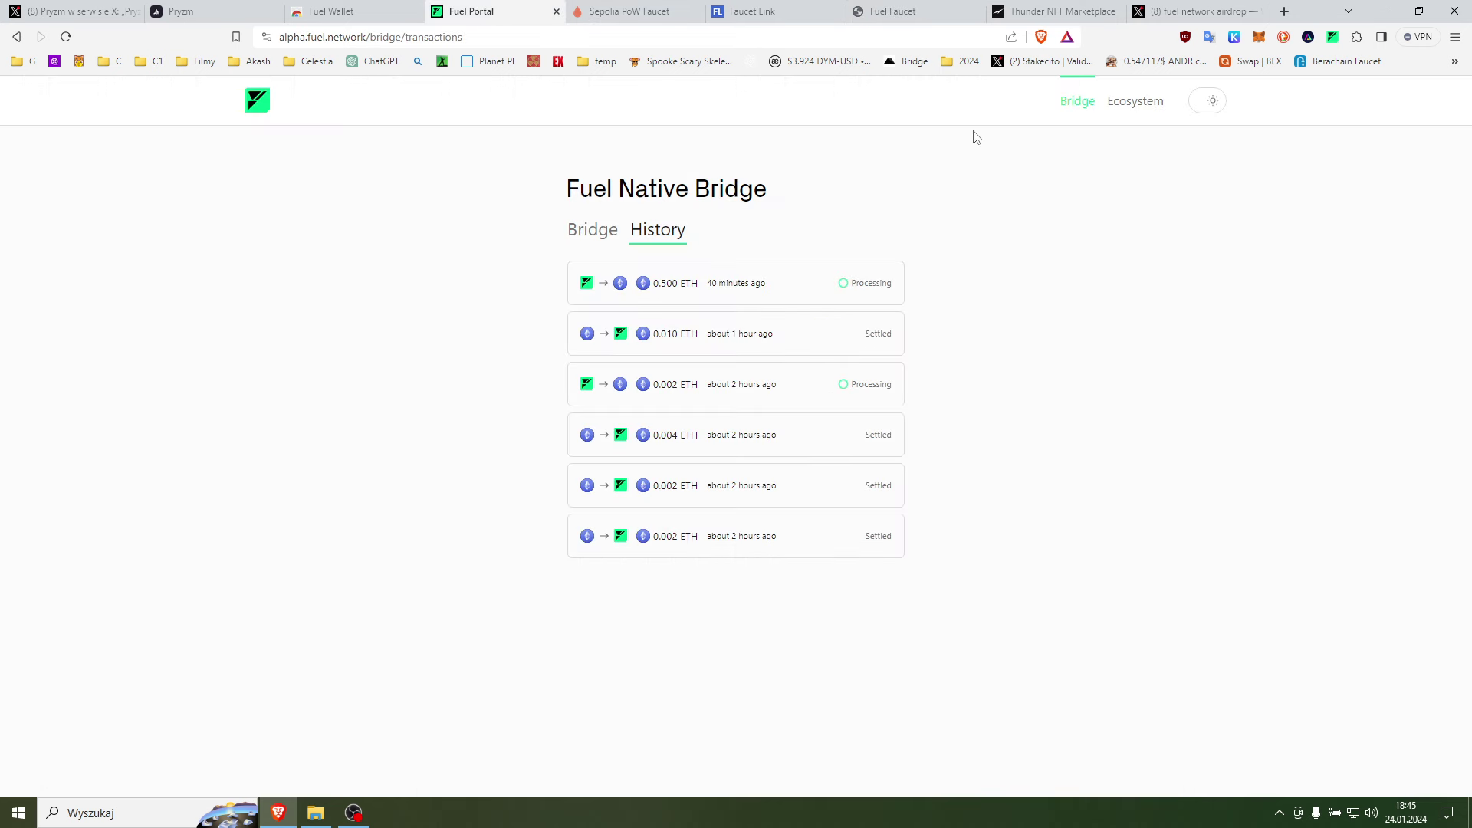
click(1076, 106)
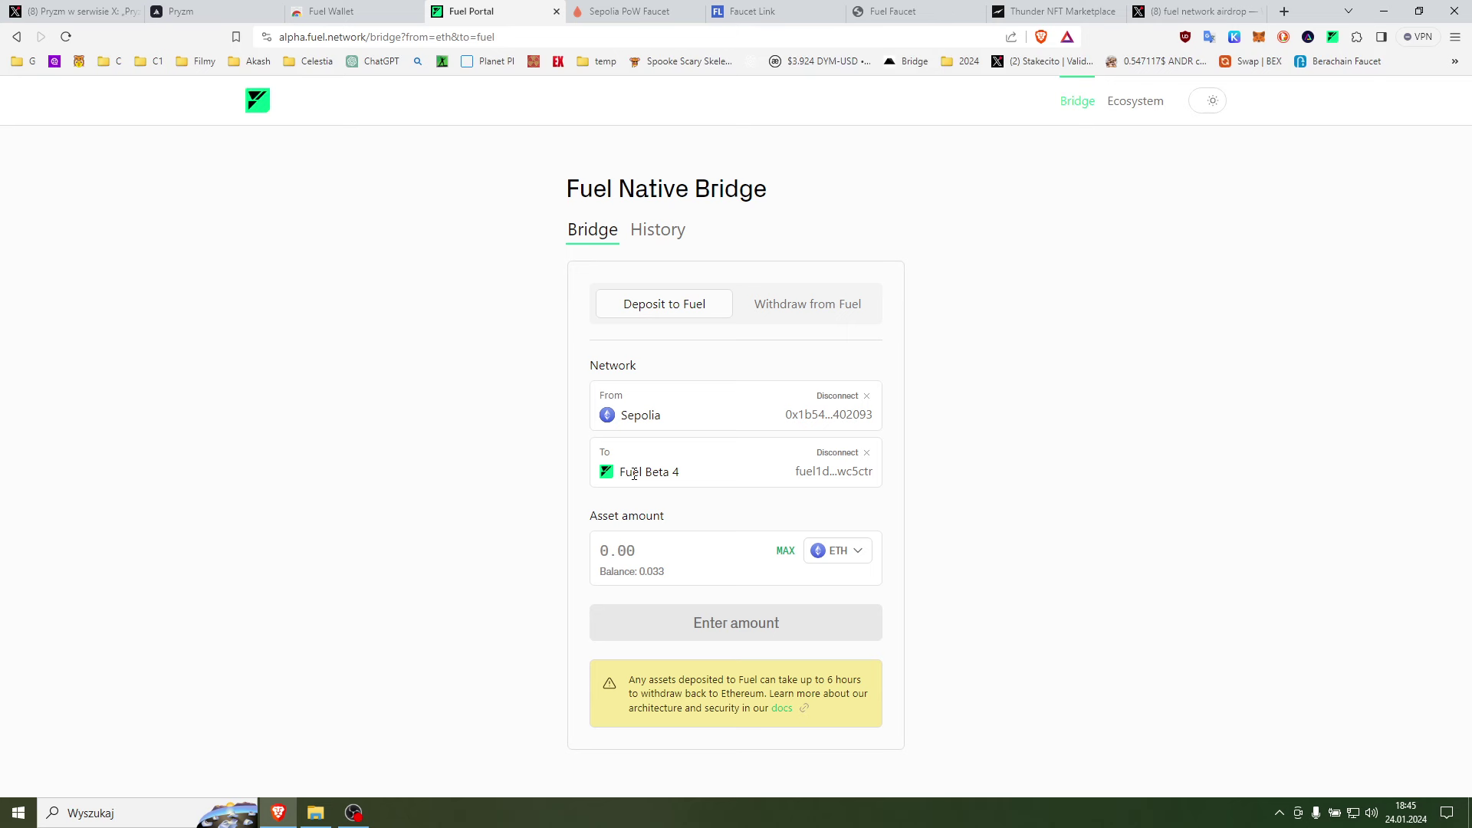
click(664, 235)
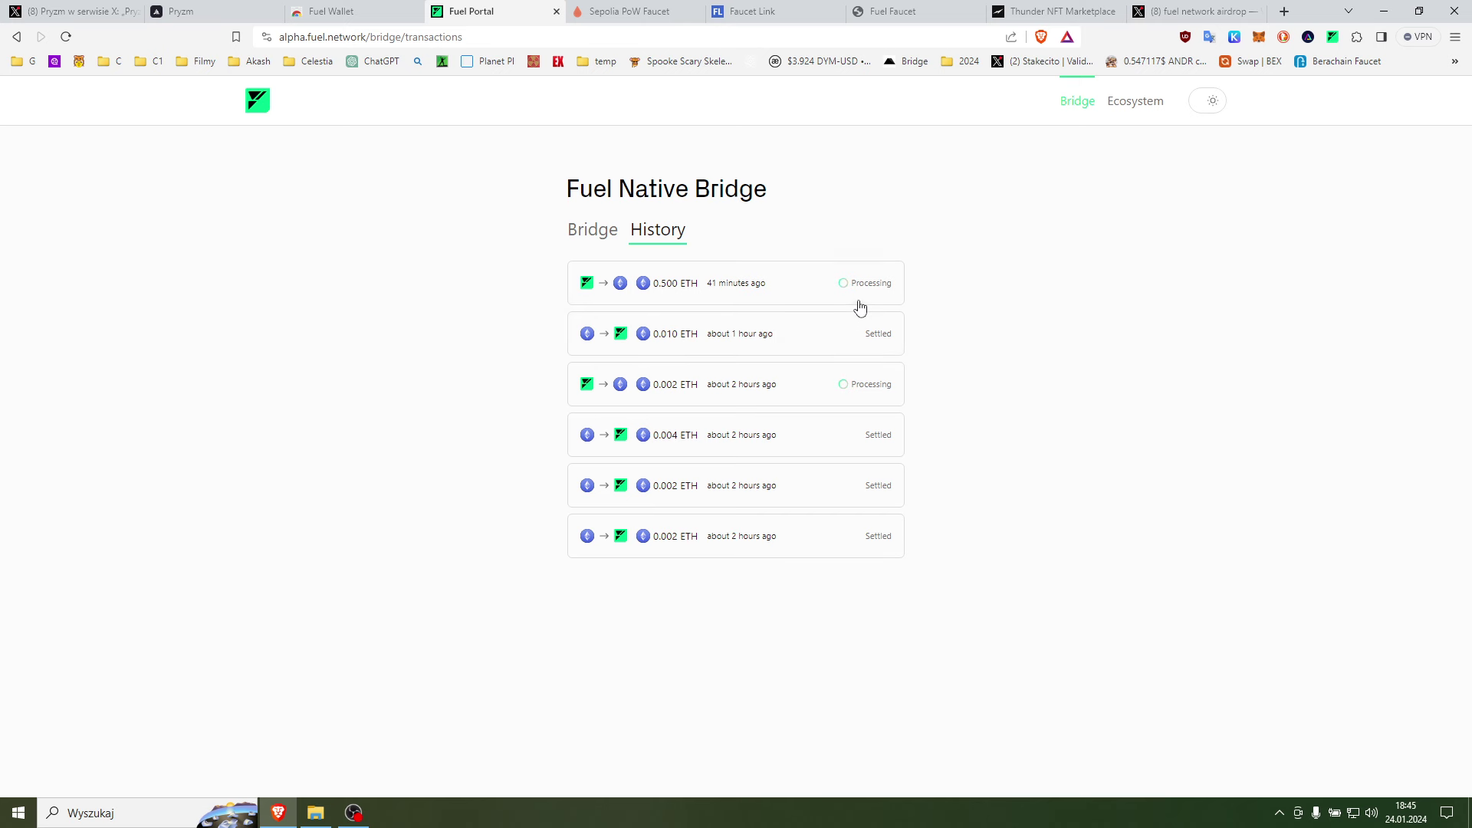
click(594, 240)
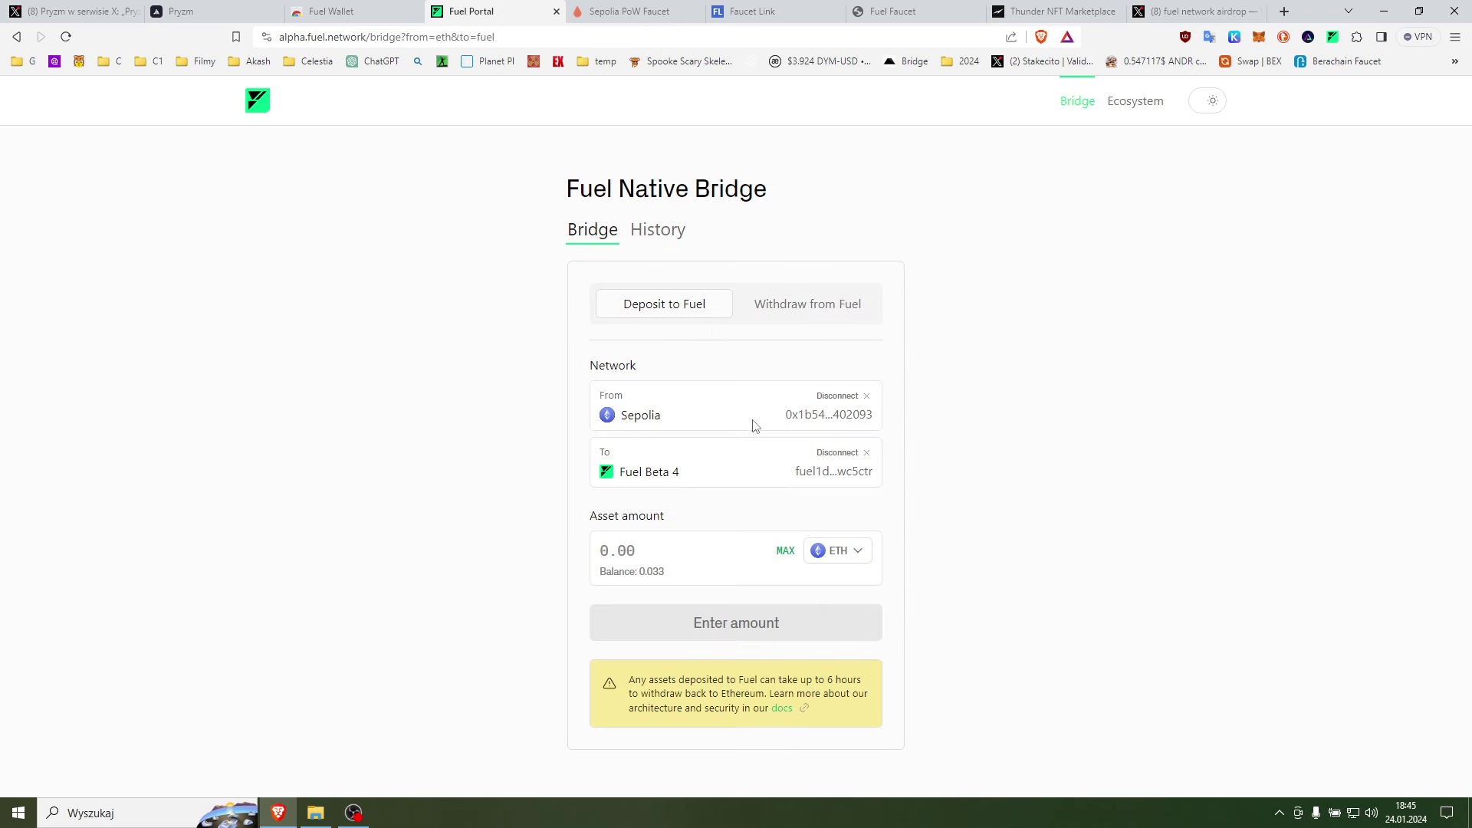
click(799, 310)
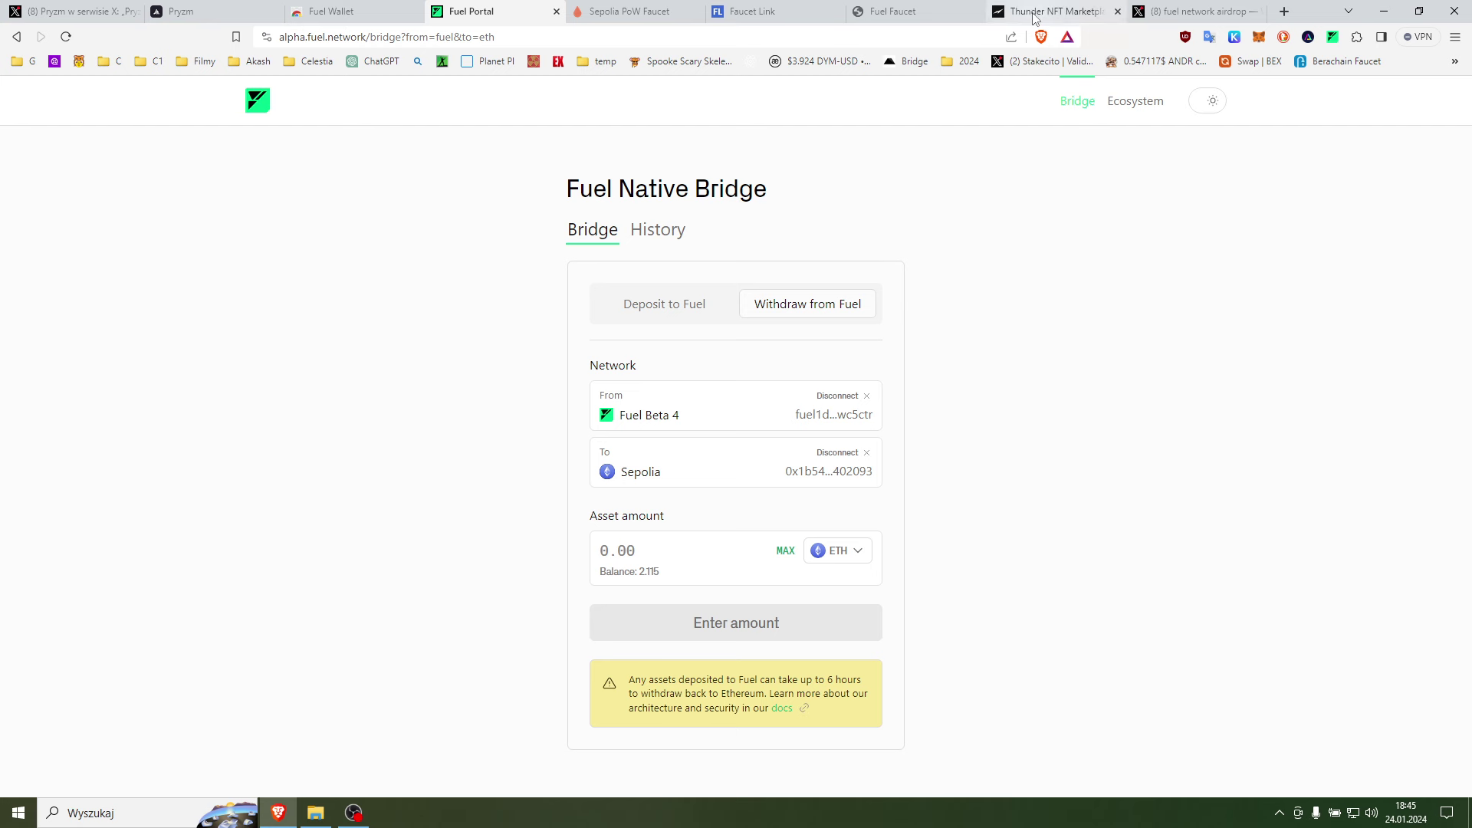
- Open the Fuel Portal's Ecosystem page and browse the list of dapps, including their Building and Beta-4 status labels
click(1123, 110)
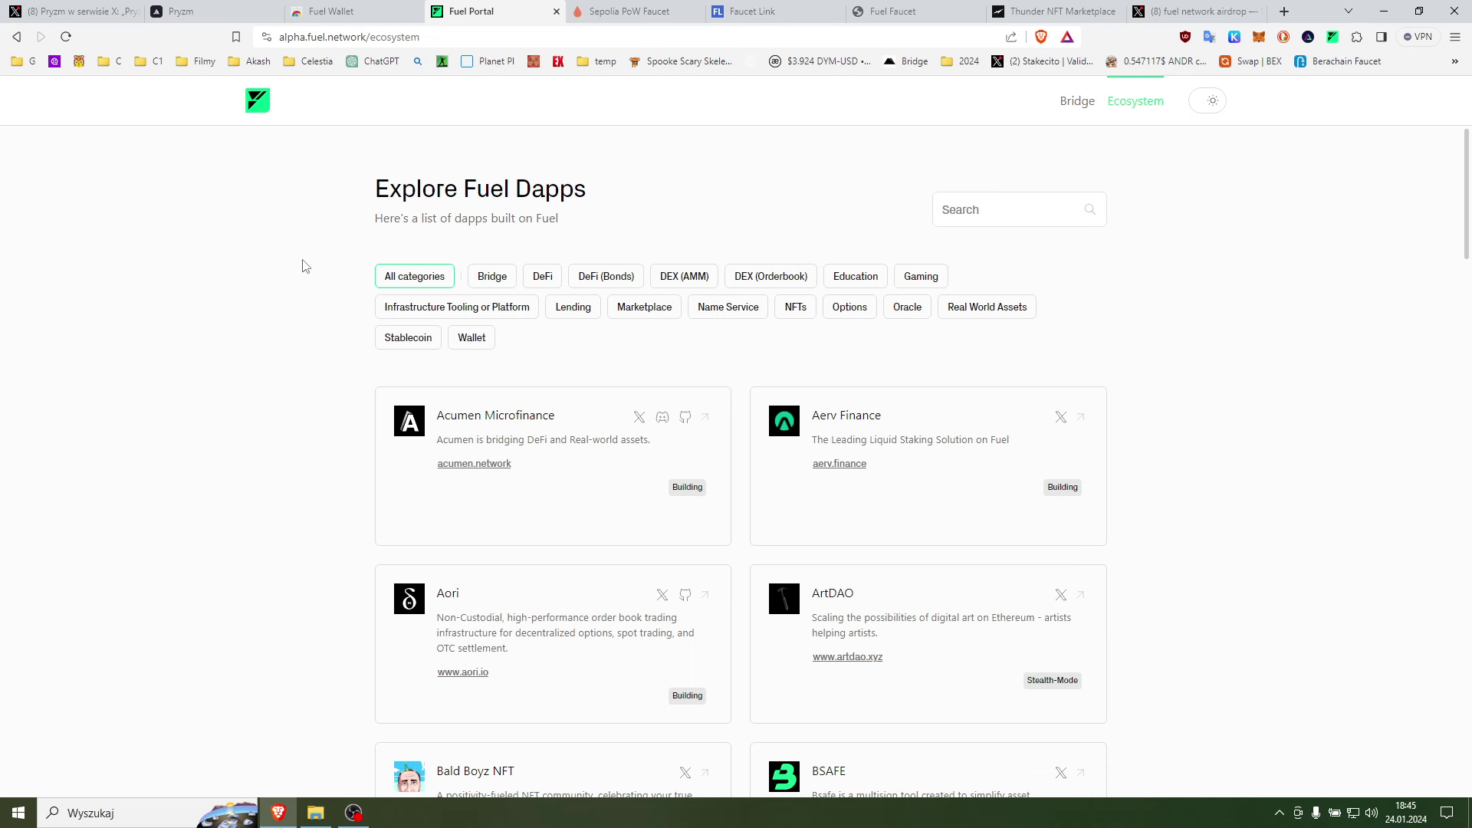
scroll(312, 276, down, 4)
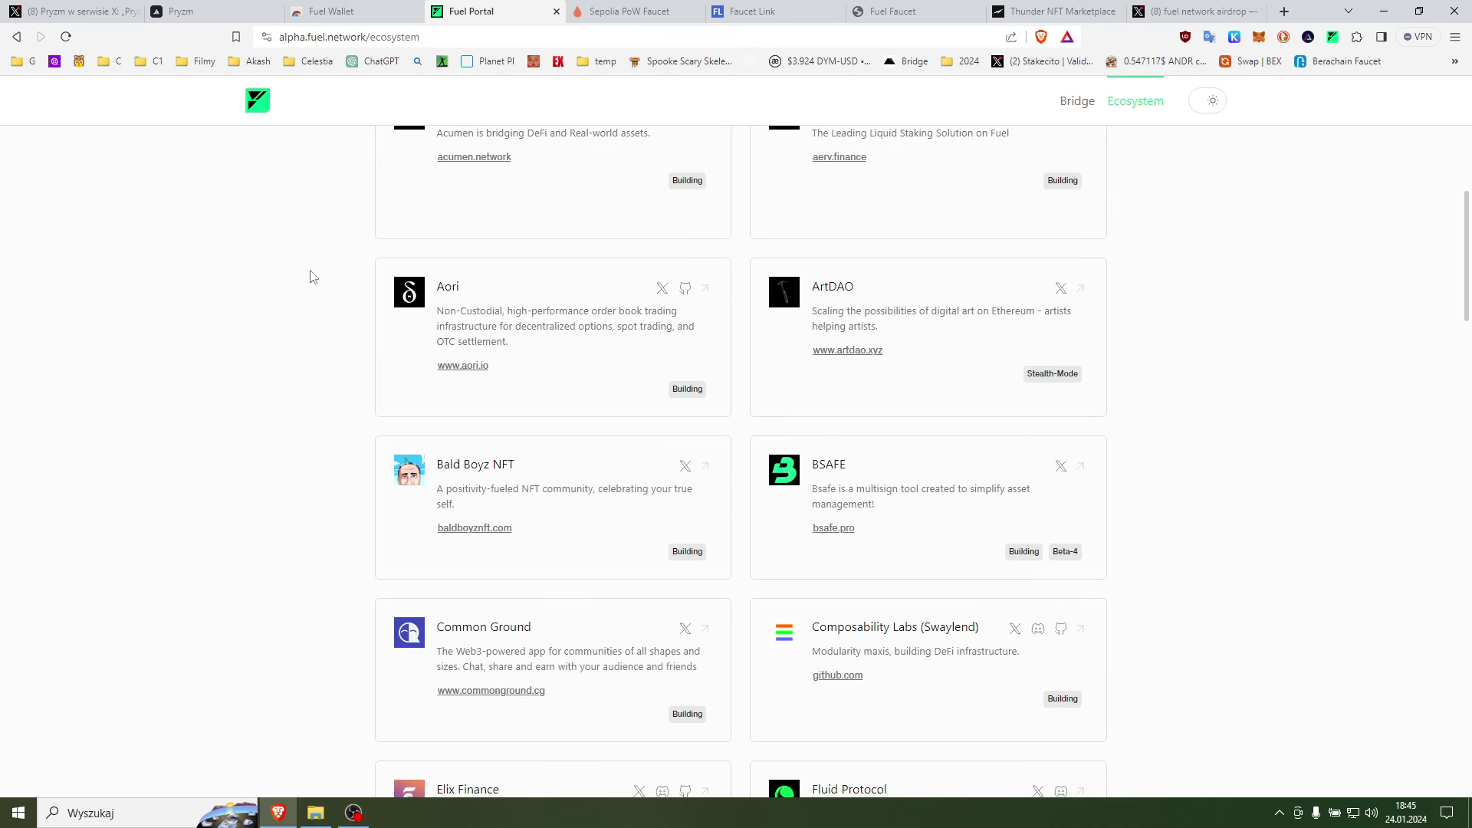
scroll(306, 277, down, 5)
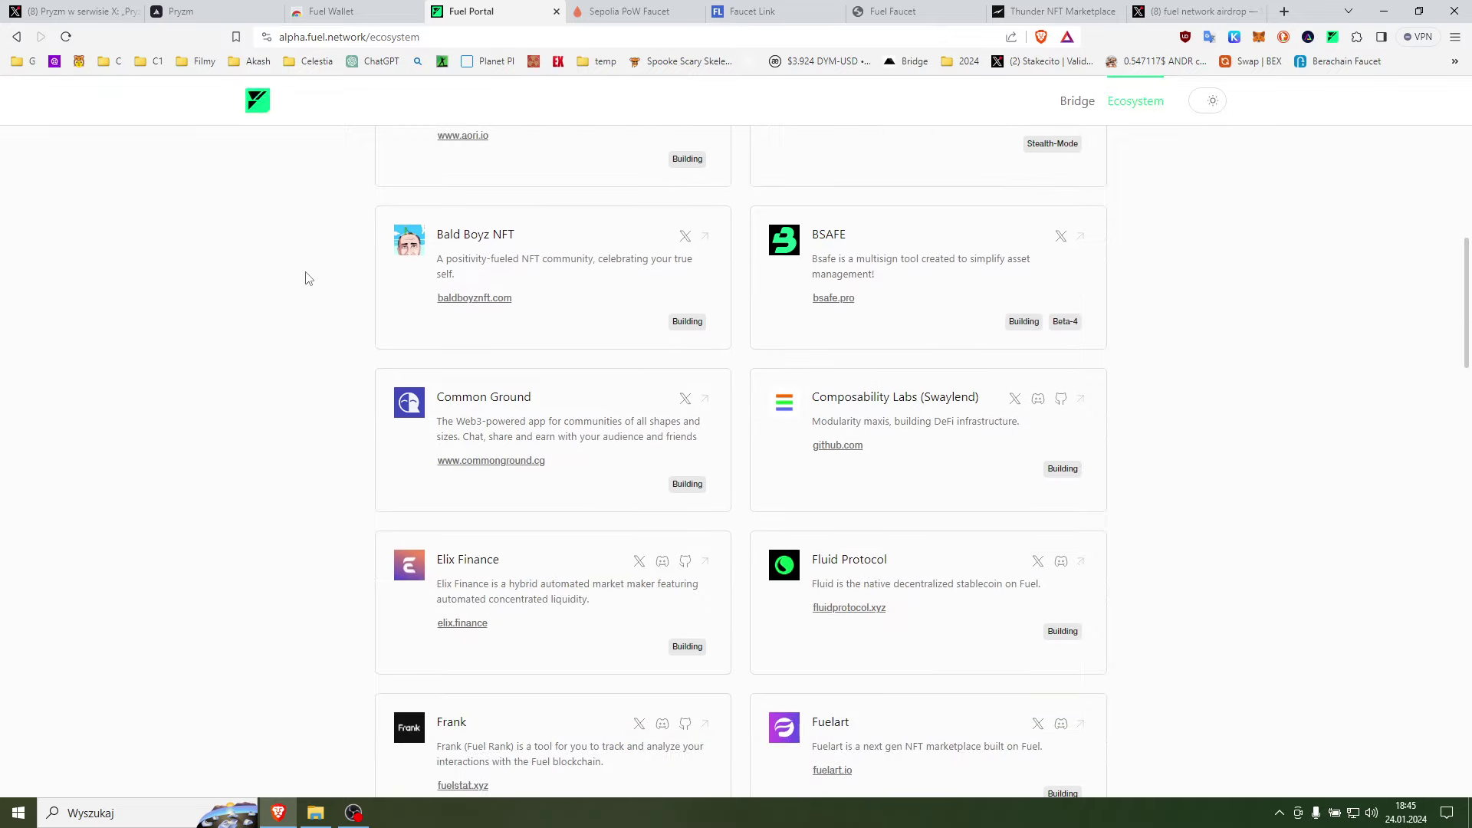
scroll(306, 278, down, 9)
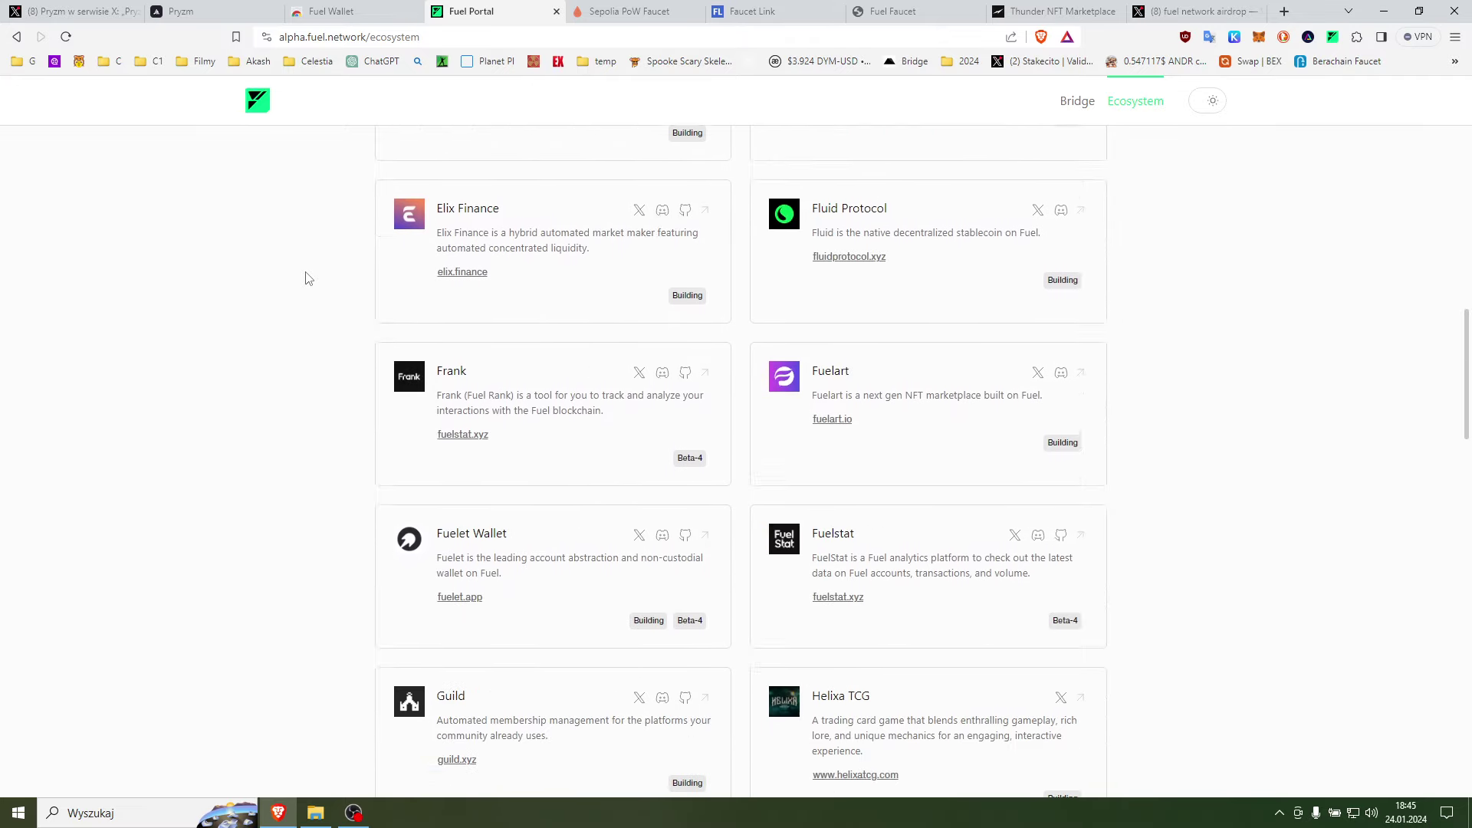
scroll(306, 278, down, 9)
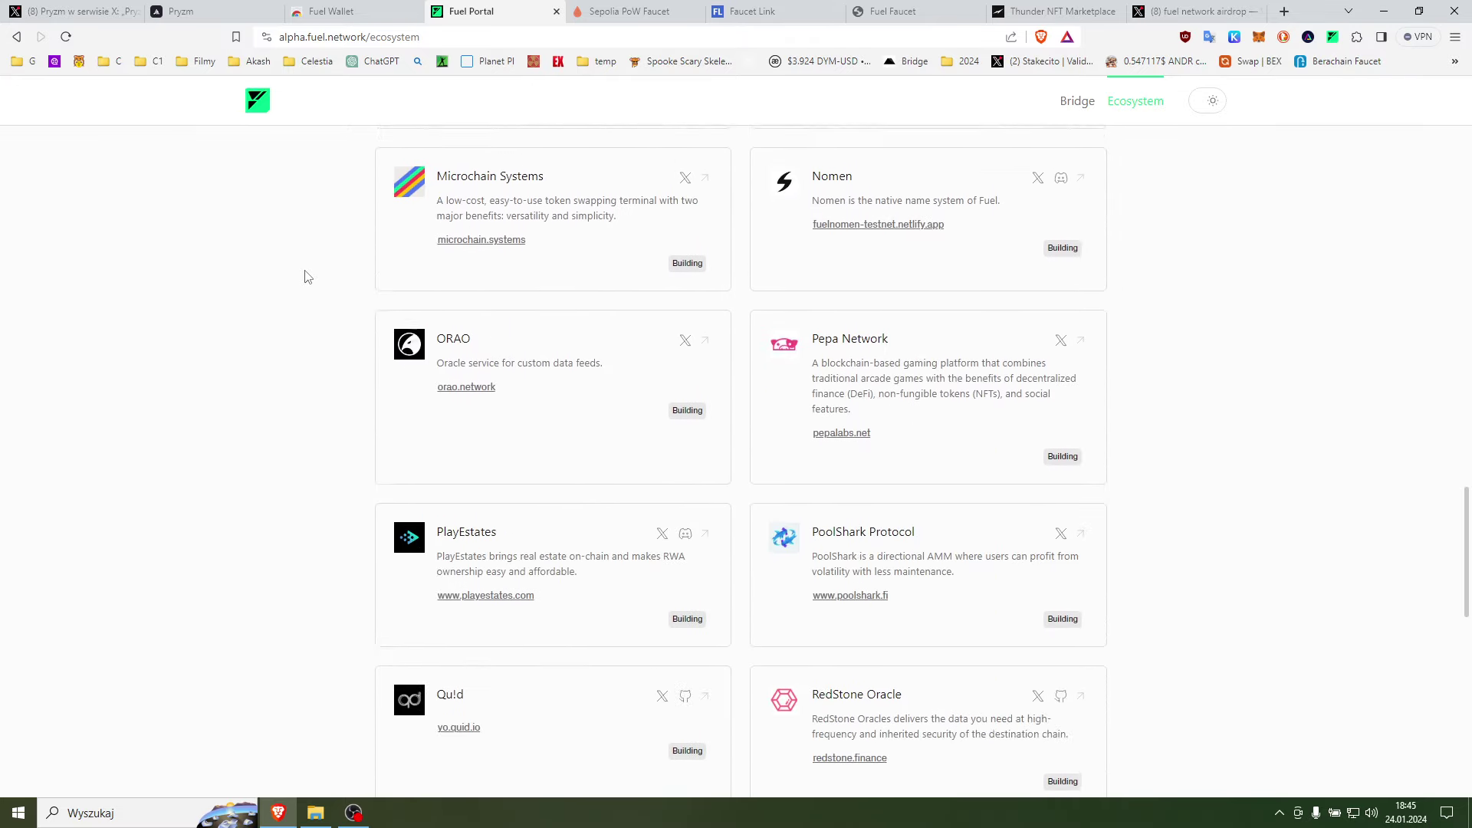
scroll(307, 276, down, 7)
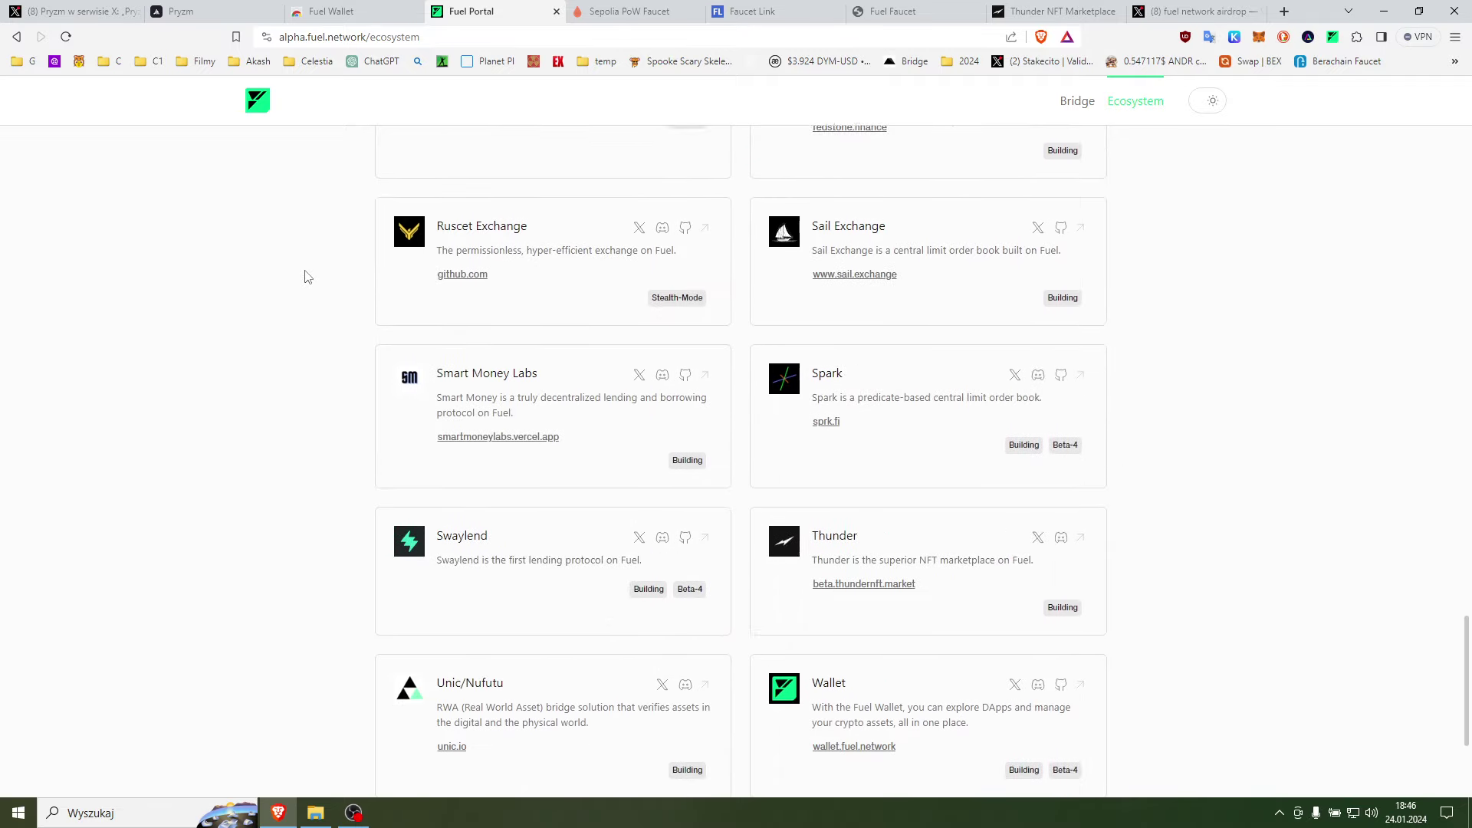
scroll(476, 216, up, 7)
scroll(476, 216, up, 10)
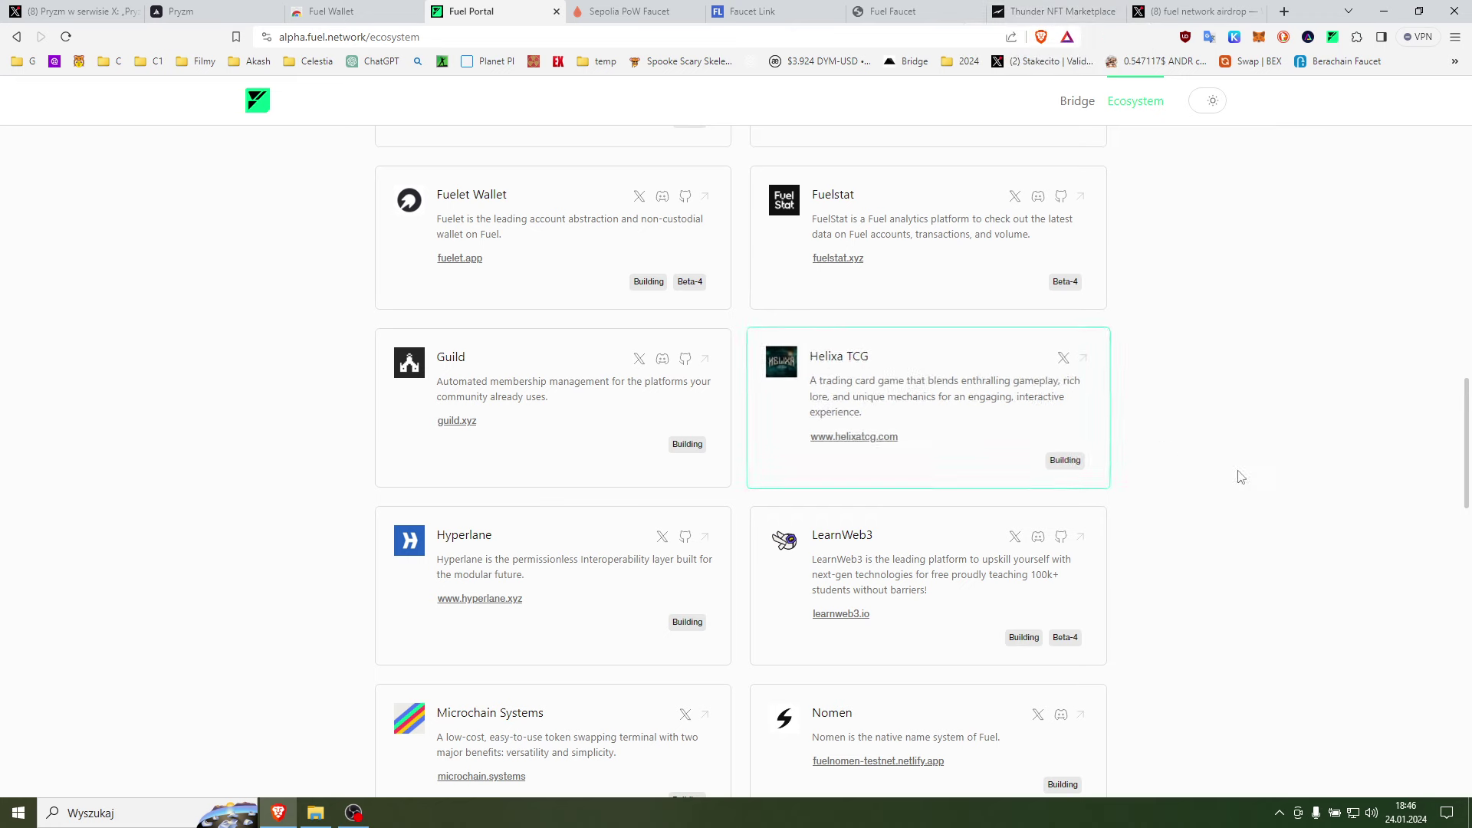
scroll(1249, 506, down, 8)
scroll(1193, 514, down, 5)
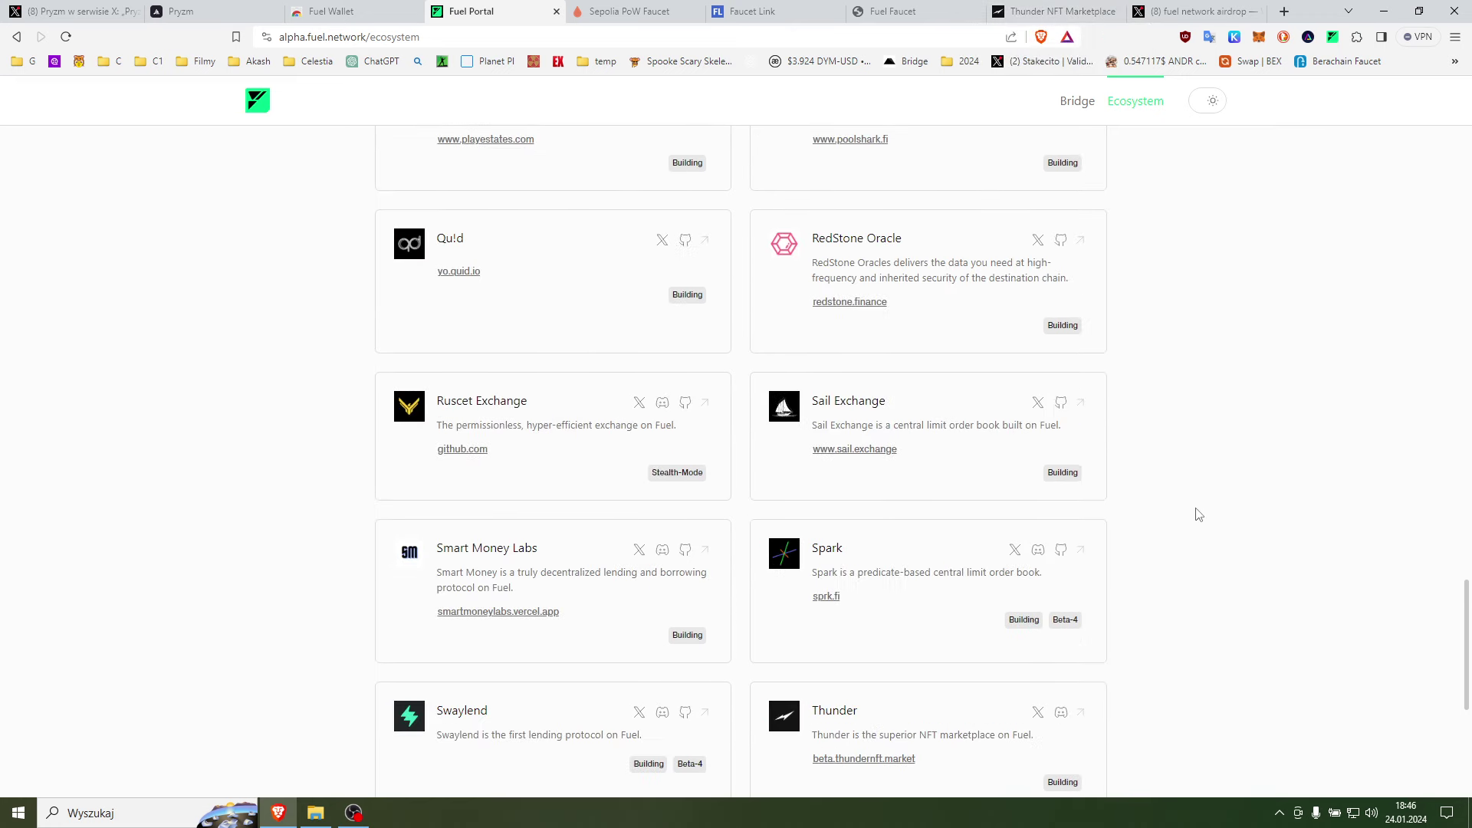